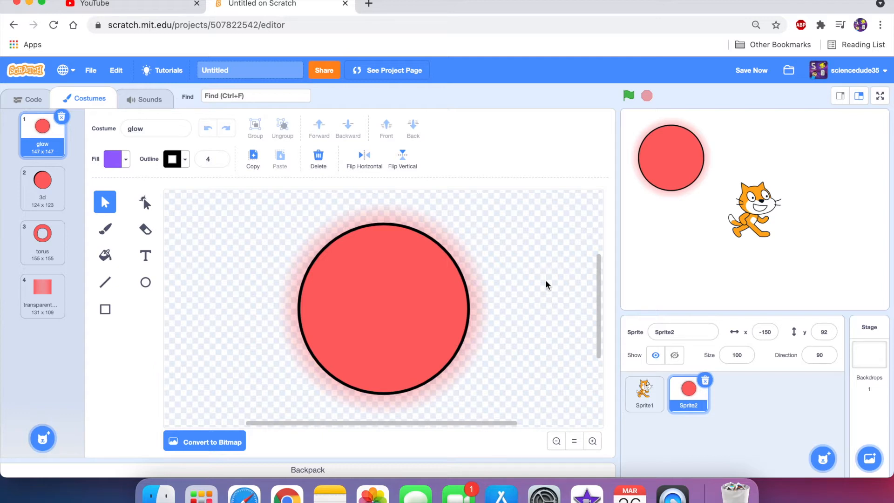
Save the project and view Sprite2's 3d, torus and transparent-middle costumes.
key(super+s)
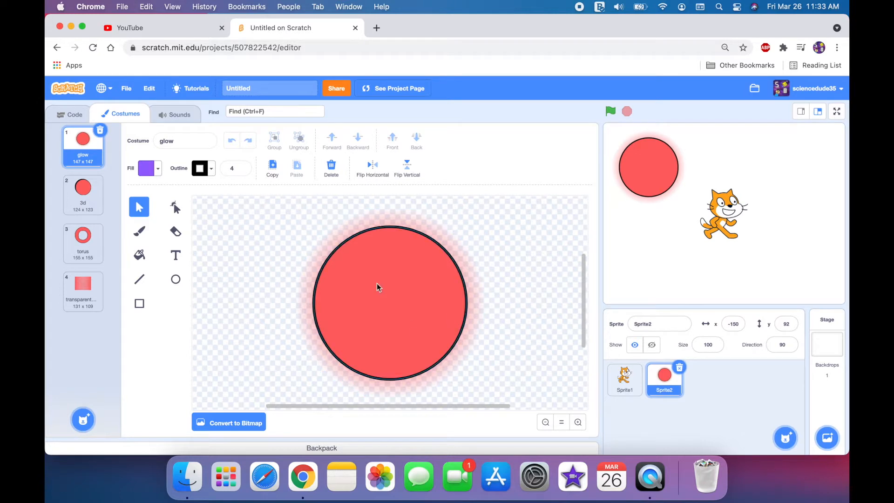
click(93, 201)
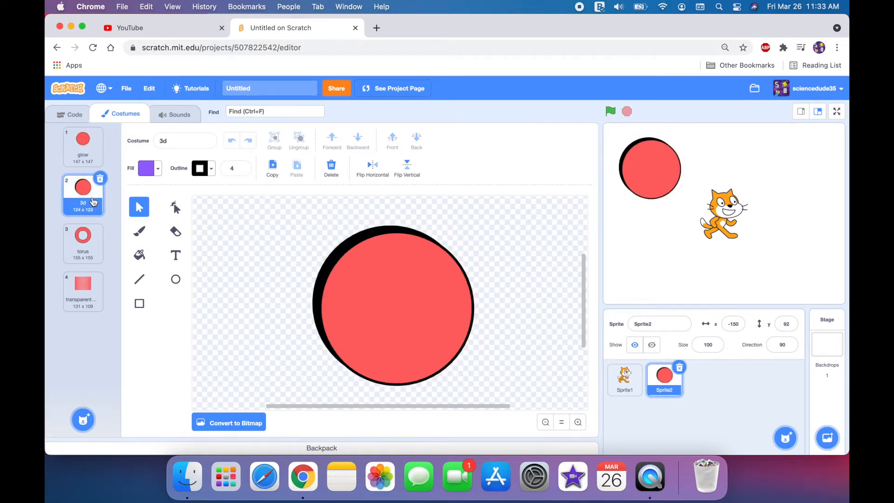
click(93, 239)
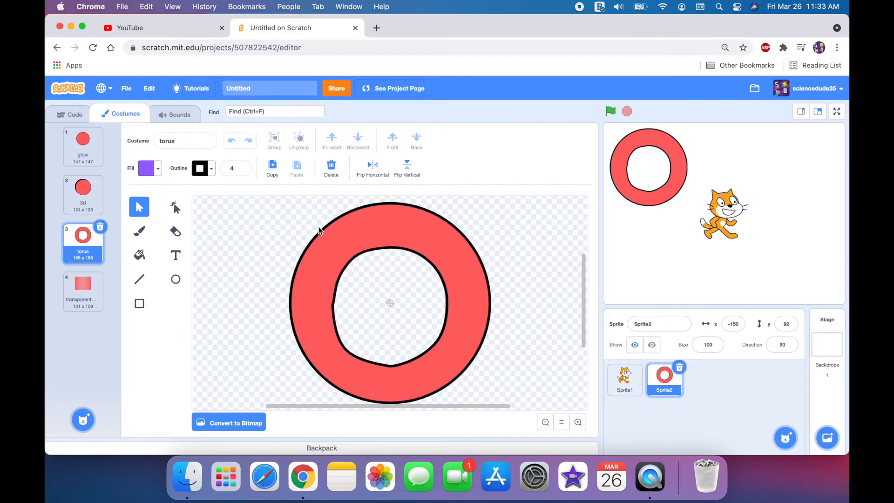
click(89, 300)
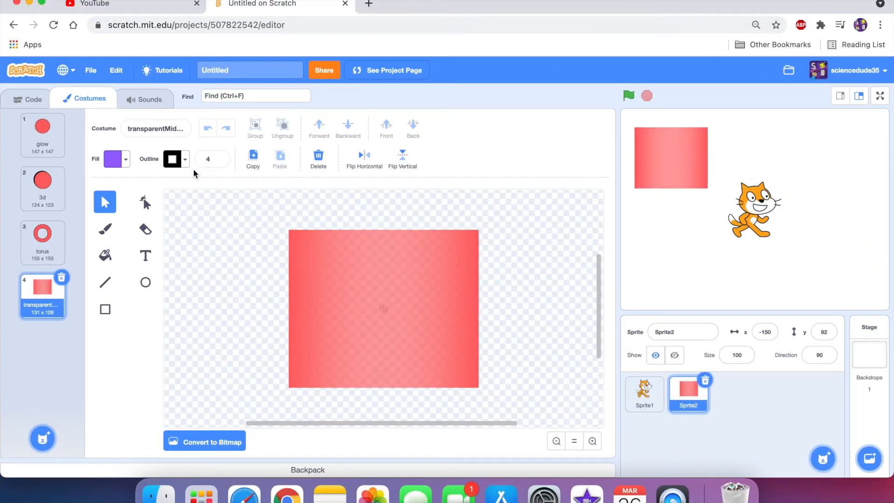
Create a new project, replacing the default cat sprite with a blank sprite for painting.
click(91, 70)
click(101, 95)
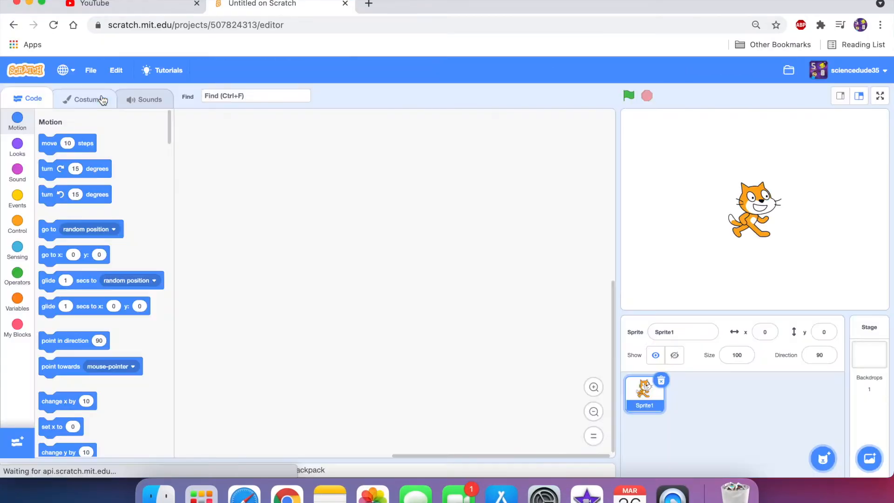
click(662, 380)
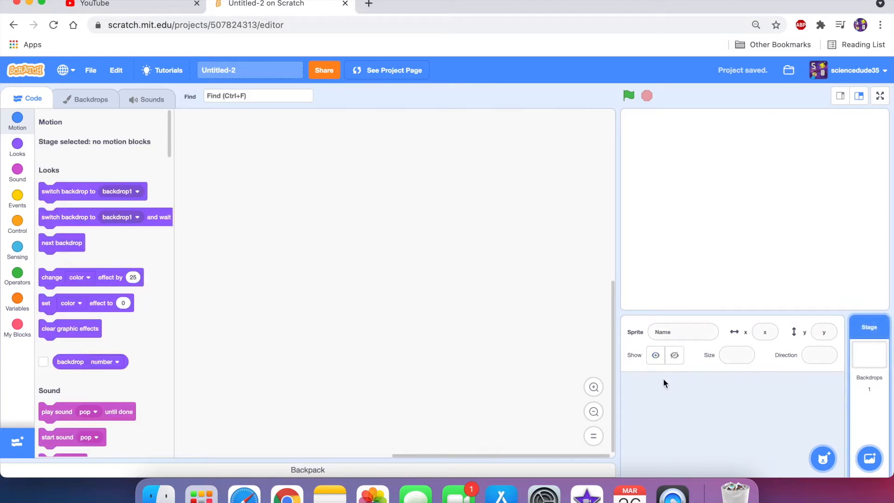
mouse_move(823, 456)
click(822, 418)
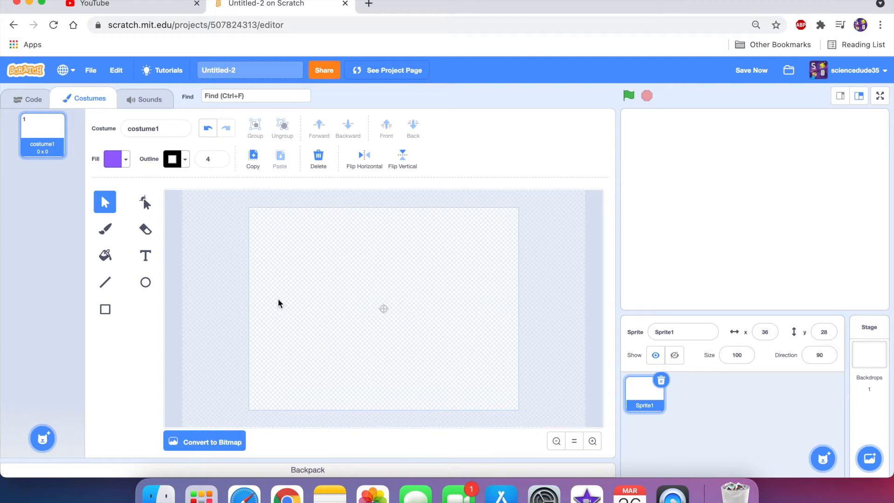
Draw a black-outlined circle about 132 x 132 at the canvas centre, with green fill at color 38 and saturation 100.
click(148, 282)
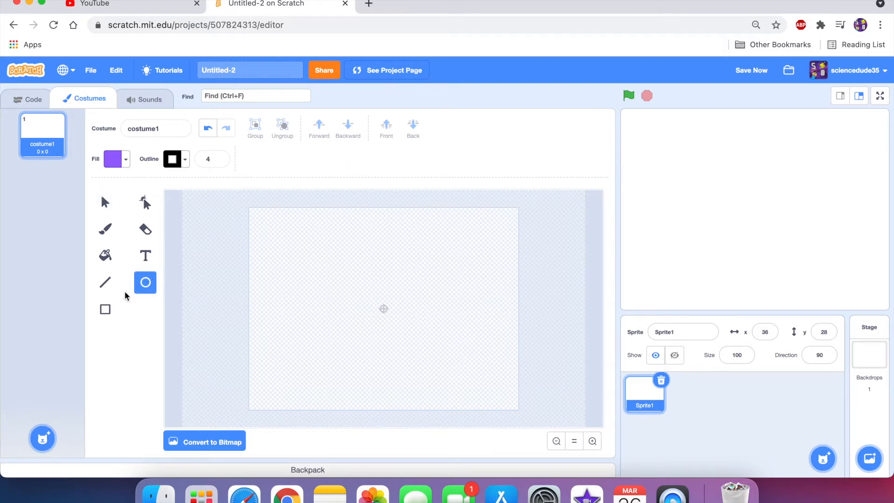
click(107, 309)
click(145, 282)
click(126, 160)
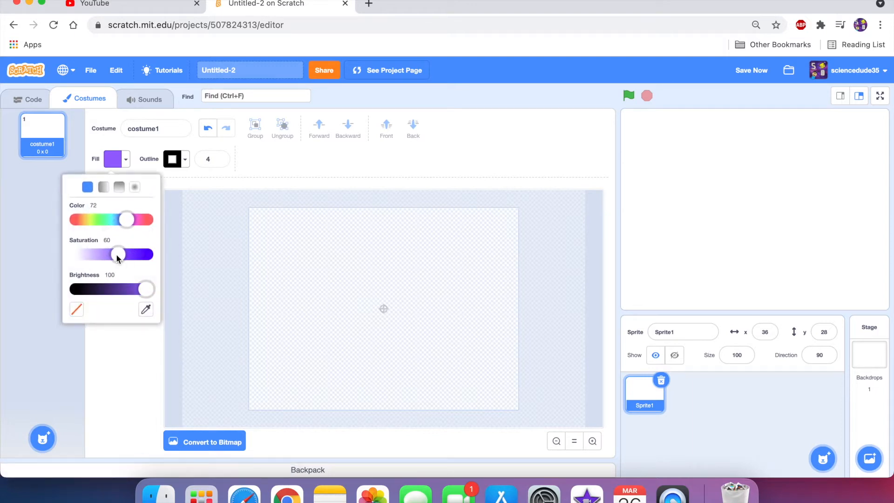
drag(117, 256, 217, 256)
drag(132, 222, 106, 224)
drag(353, 289, 405, 334)
click(104, 204)
click(308, 335)
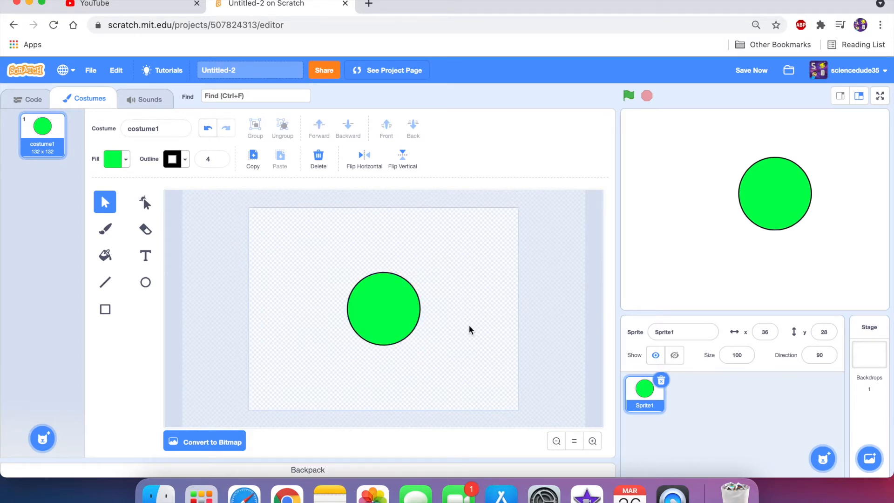
Duplicate the green circle, send the copy to the back and enlarge it evenly to about 152 x 152.
click(404, 325)
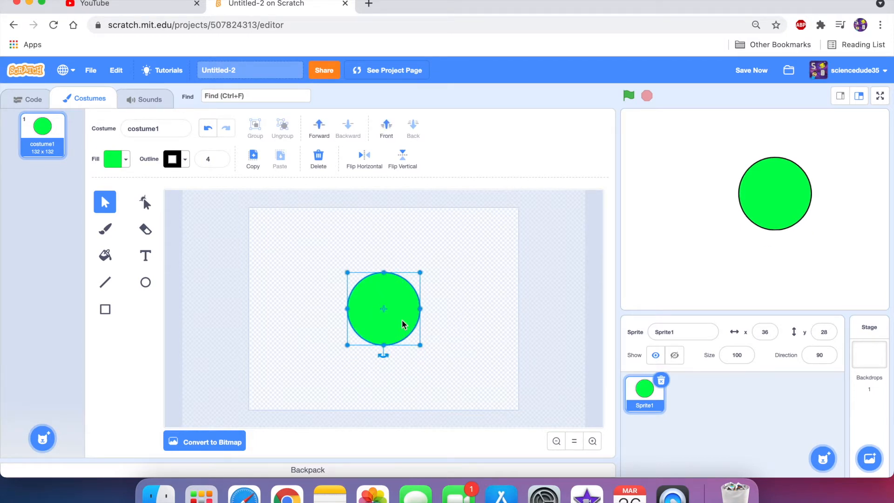
click(393, 319)
mouse_move(364, 294)
mouse_down()
mouse_move(383, 307)
mouse_move(370, 297)
mouse_up()
click(413, 131)
drag(348, 271, 342, 271)
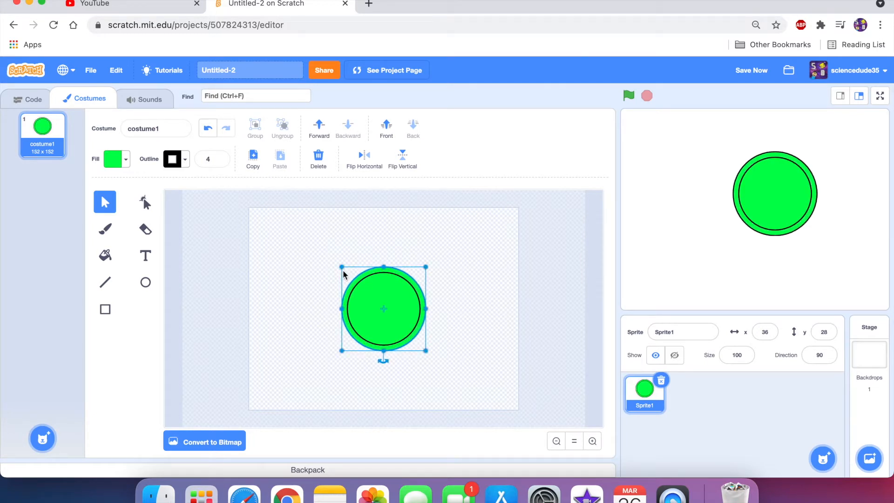
Set the outline width of the larger back circle to 0.
click(219, 162)
click(219, 162)
click(219, 162)
click(218, 161)
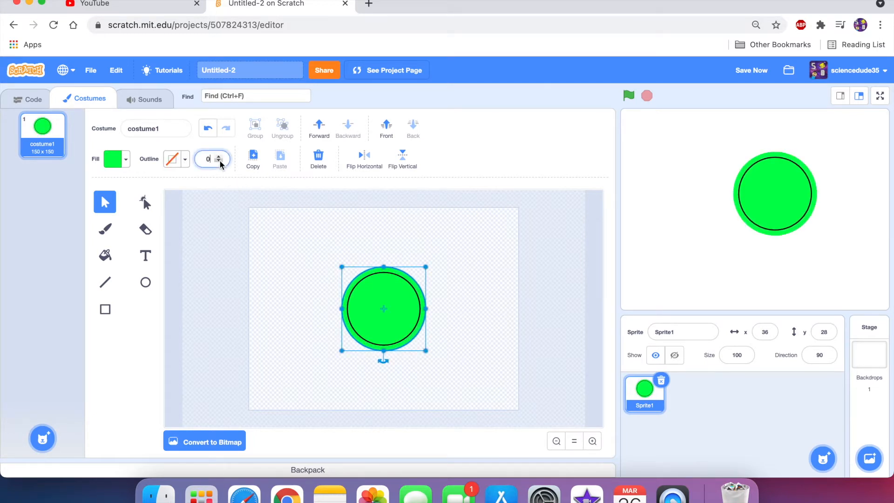
Give the back circle a radial gradient fill from green at the centre to transparent at the edge.
click(125, 161)
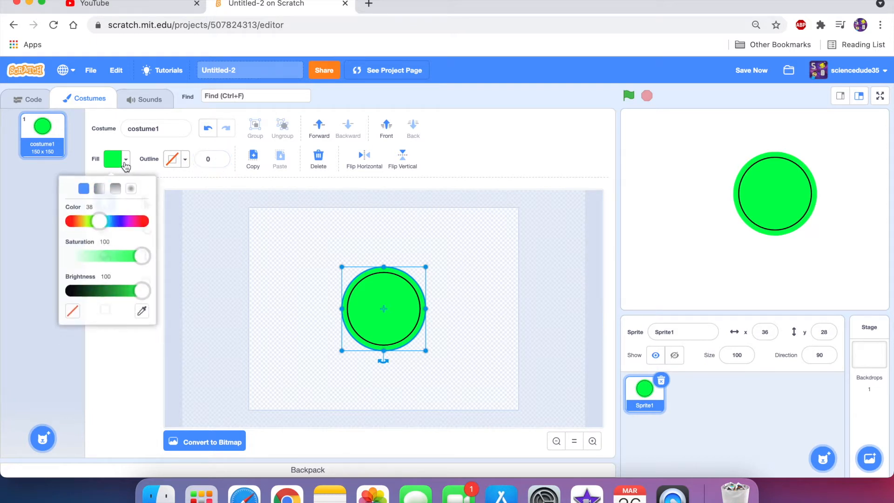
click(134, 188)
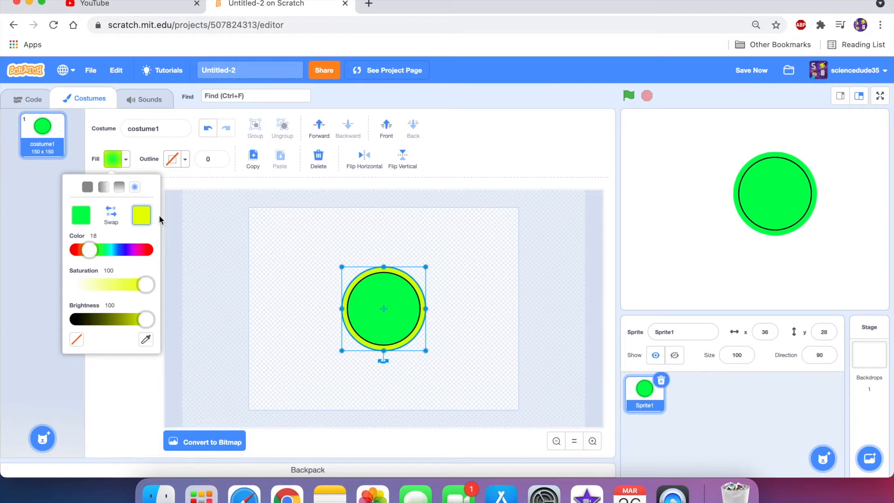
click(81, 216)
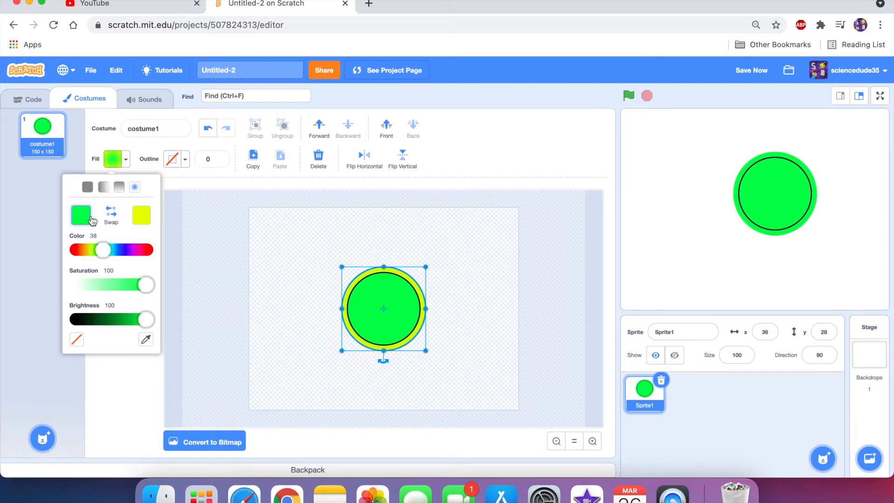
click(145, 222)
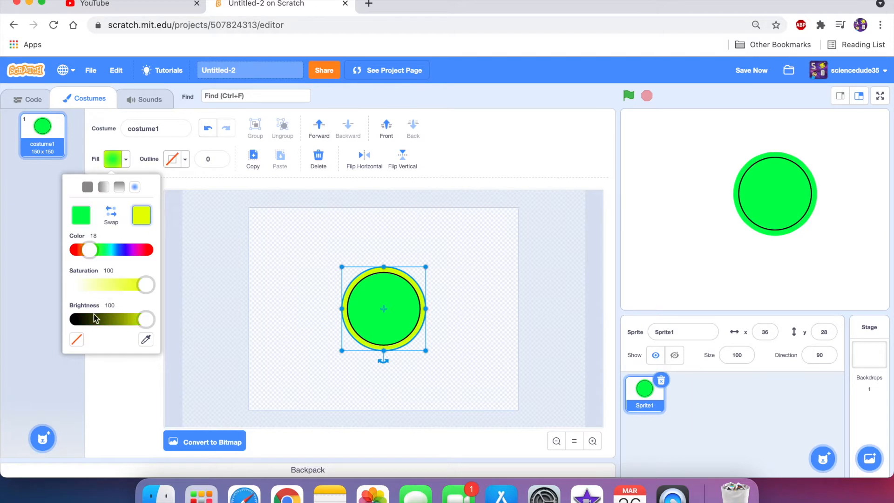
click(77, 341)
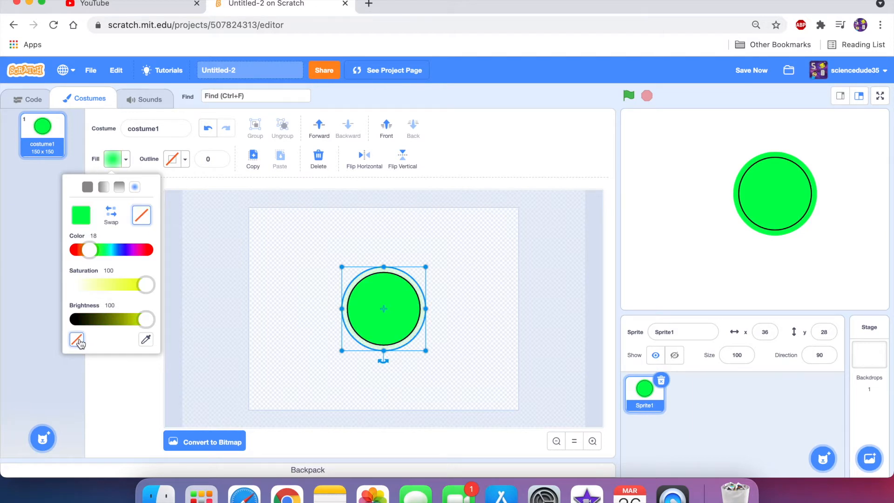
click(247, 303)
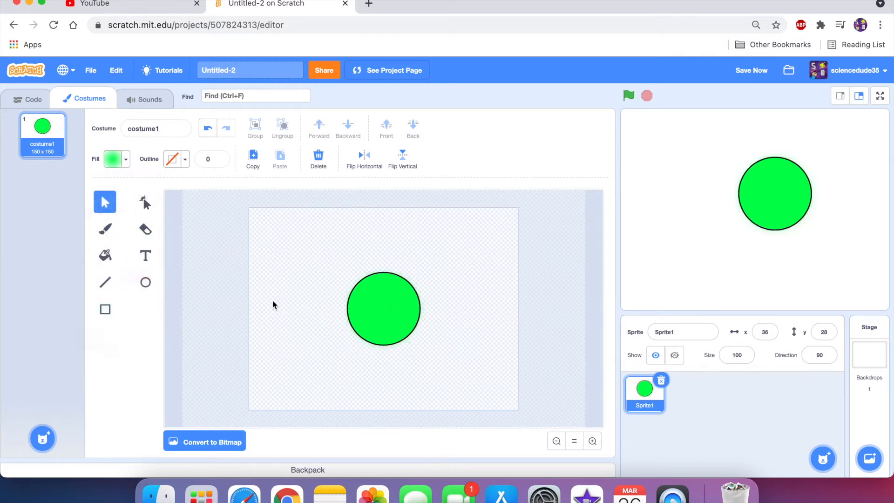
Enlarge the gradient circle to about 190 x 190 around the green circle, and shift Sprite1 to about x -28, y 8 on the stage.
click(364, 280)
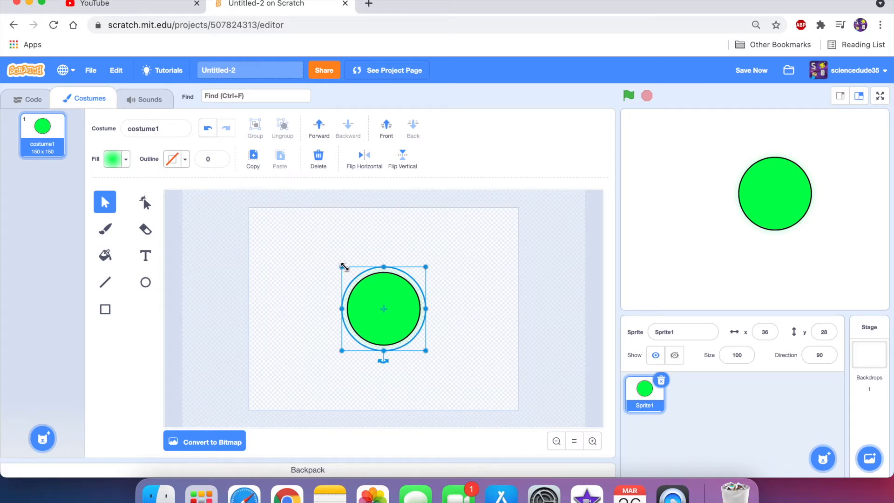
drag(344, 267, 329, 256)
click(303, 265)
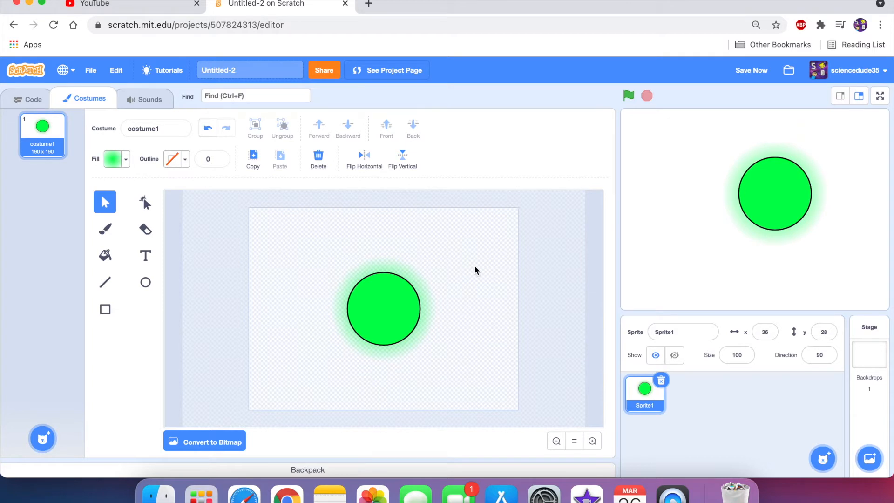
click(400, 274)
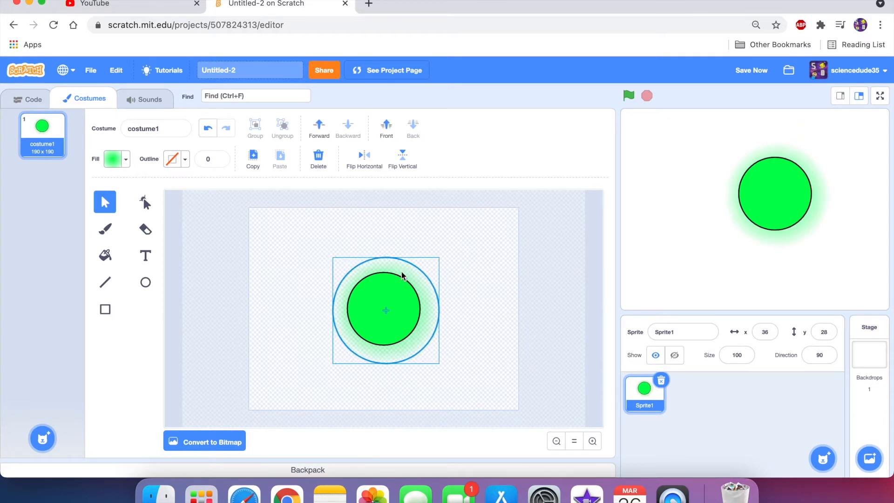
click(278, 282)
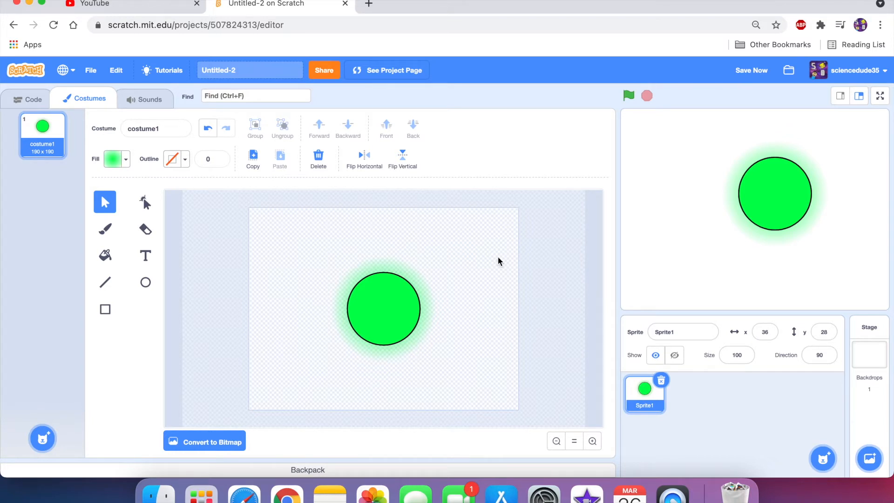
drag(799, 197, 763, 207)
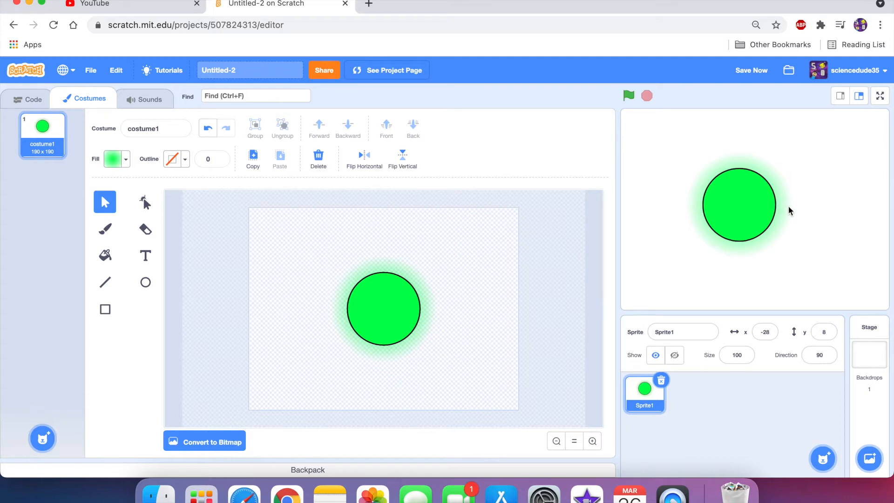
Paint a new sprite with a solid black rectangle about 54 x 183 without outline, and place it beside the circle at about x 165.
click(27, 99)
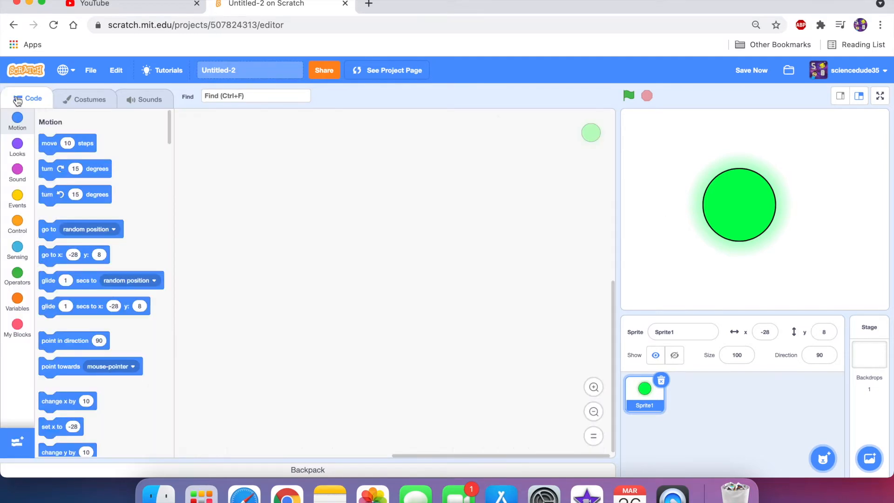
mouse_move(823, 458)
click(823, 416)
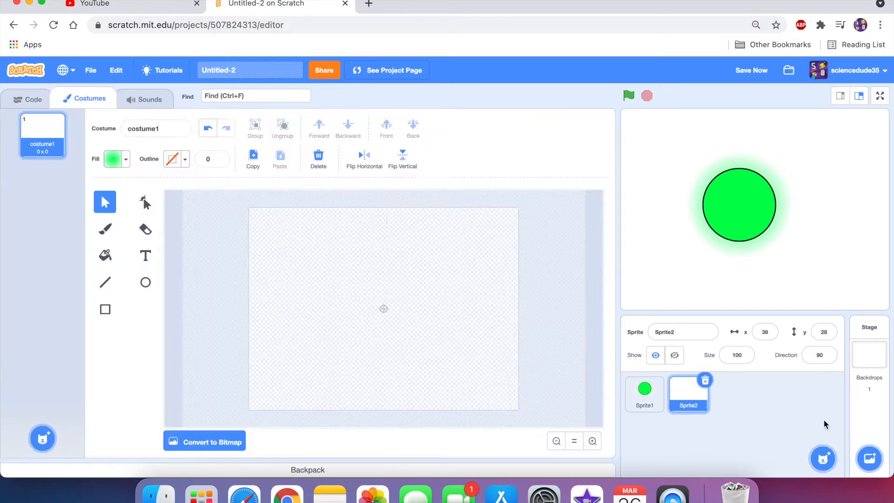
click(105, 309)
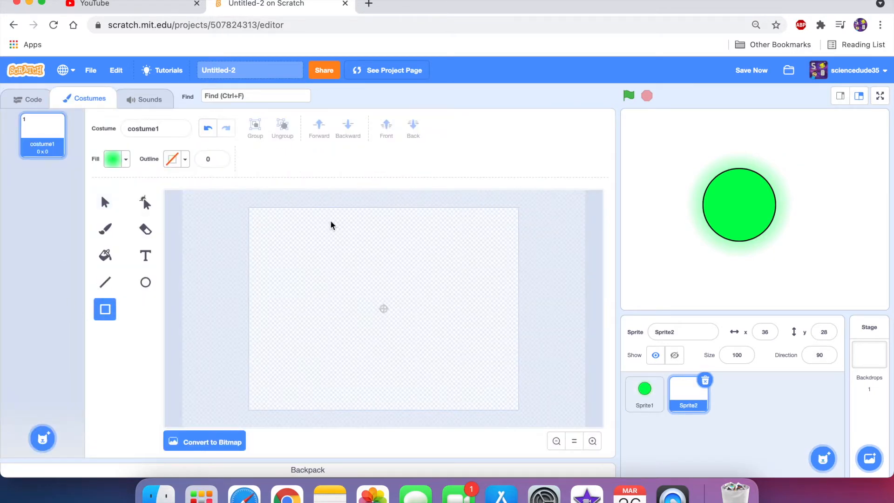
click(125, 160)
click(84, 186)
drag(146, 304, 76, 304)
click(365, 313)
drag(353, 274, 383, 386)
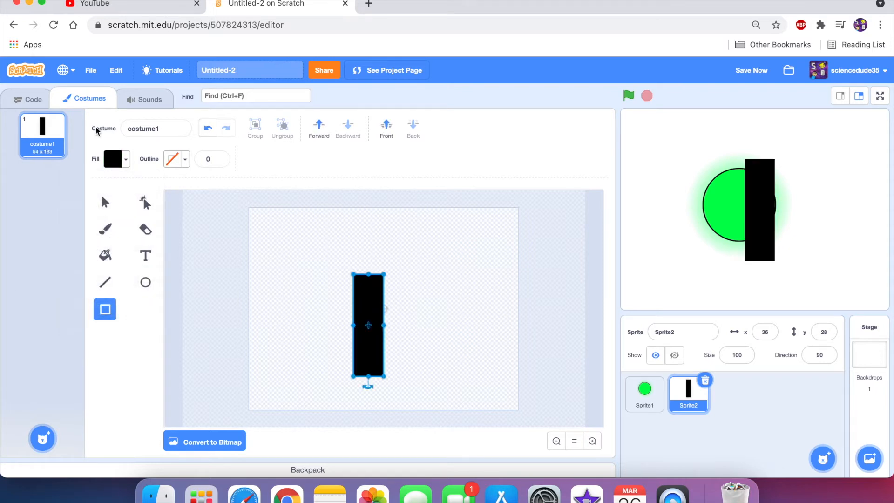
click(28, 98)
drag(764, 233, 841, 233)
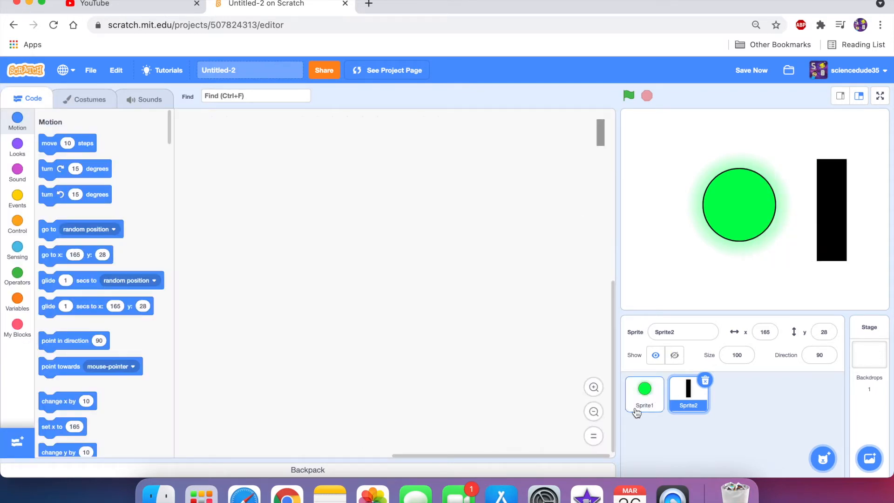
Build an if block with a touching Sprite2 condition in Sprite1's code.
click(629, 409)
click(17, 247)
click(17, 221)
drag(63, 273, 261, 227)
click(24, 254)
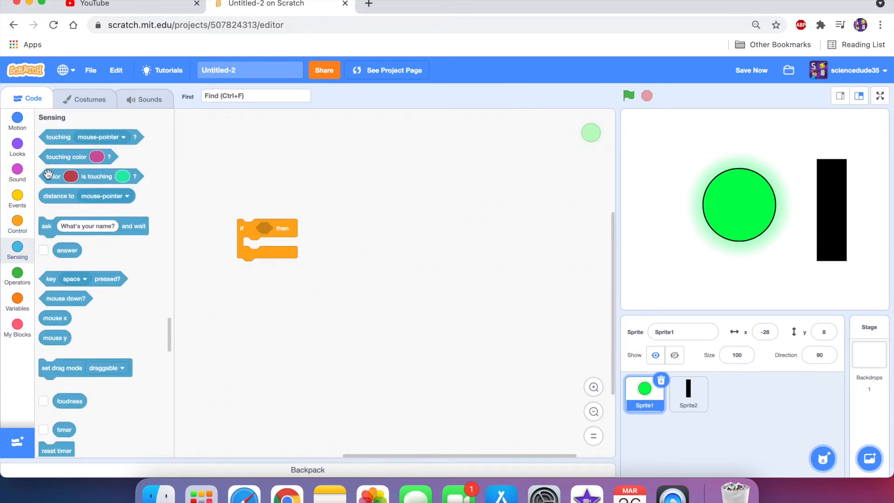
drag(56, 137, 277, 236)
click(299, 230)
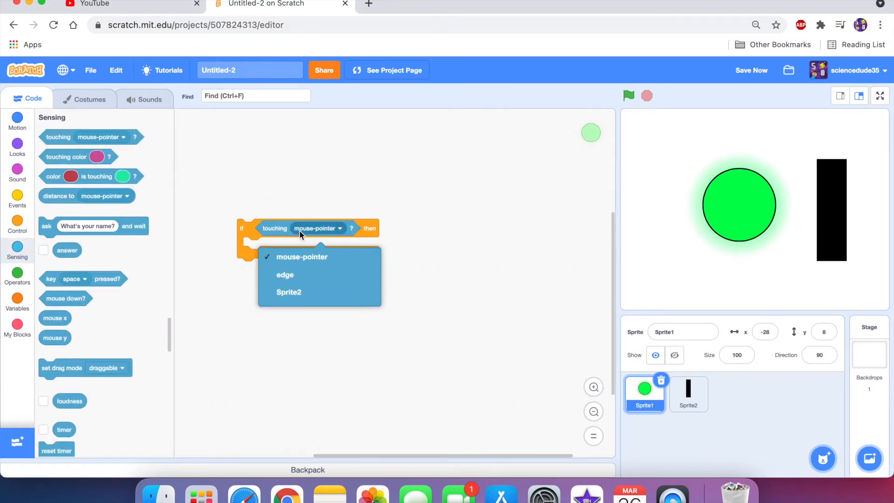
click(297, 295)
mouse_move(696, 217)
mouse_down()
mouse_move(725, 219)
mouse_move(694, 228)
mouse_up()
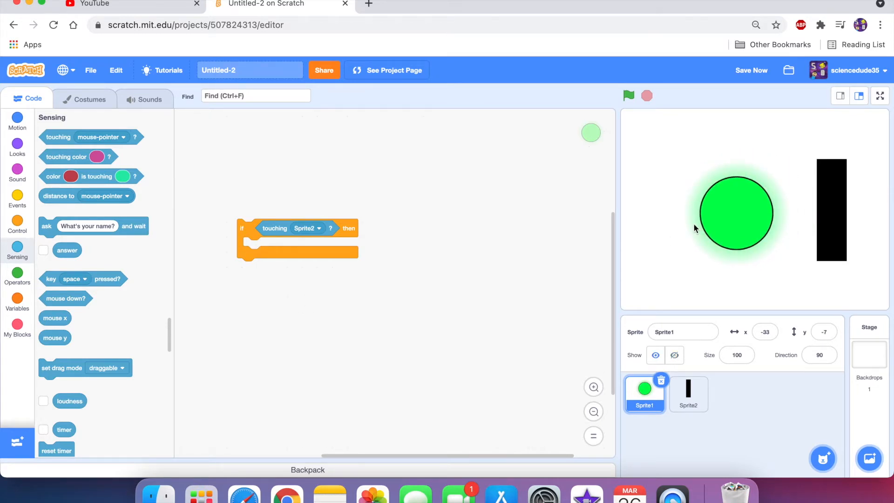
Try an "and" operator block beside the if block, and remove all blocks from Sprite1's code.
click(10, 284)
drag(78, 321, 235, 274)
drag(275, 228, 252, 238)
drag(249, 274, 130, 261)
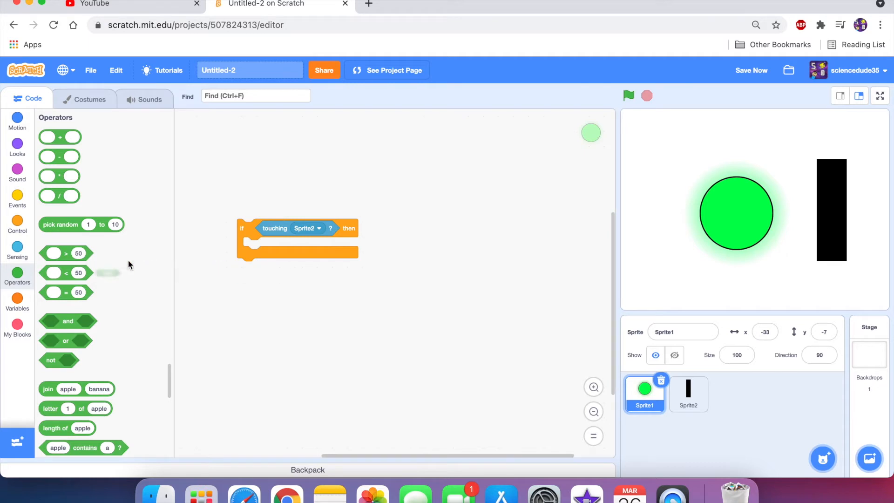
drag(250, 236, 93, 228)
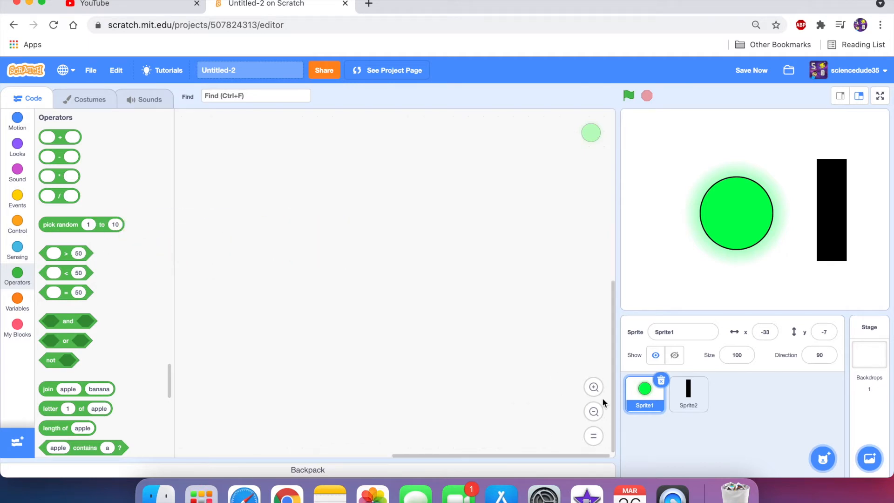
Add an if block and a touching Sprite1 condition to Sprite2's code.
click(690, 405)
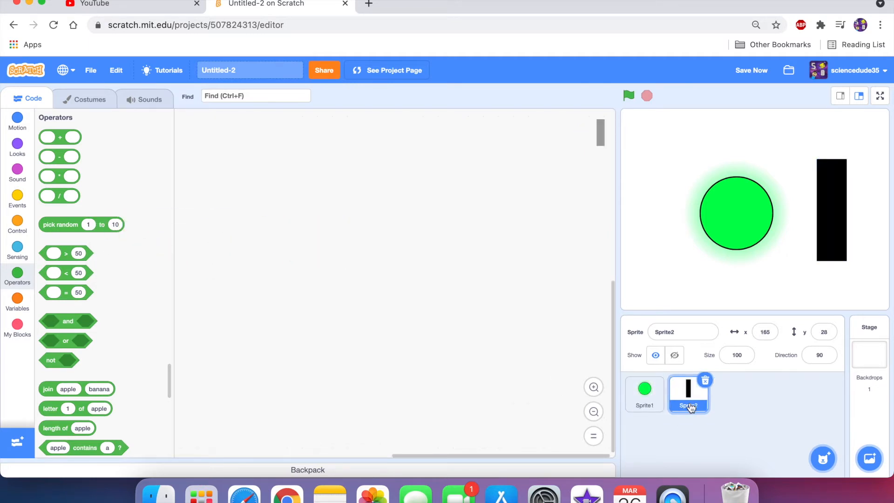
click(17, 223)
drag(56, 273, 192, 239)
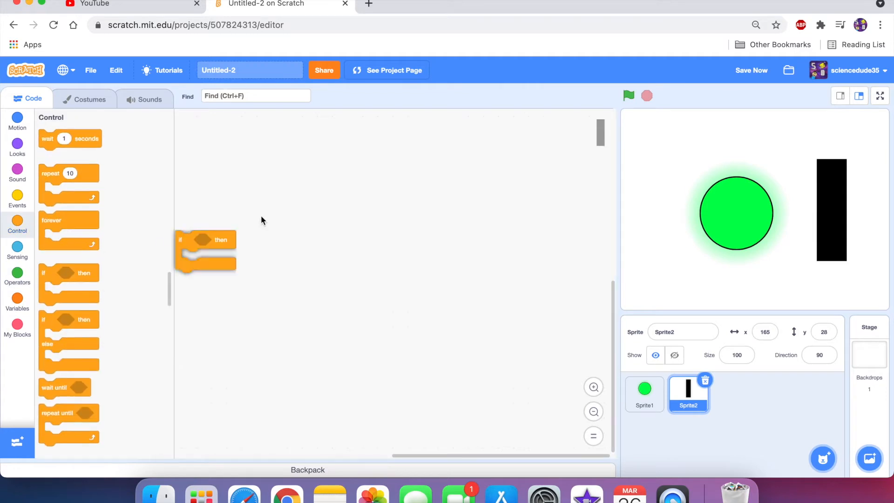
click(18, 254)
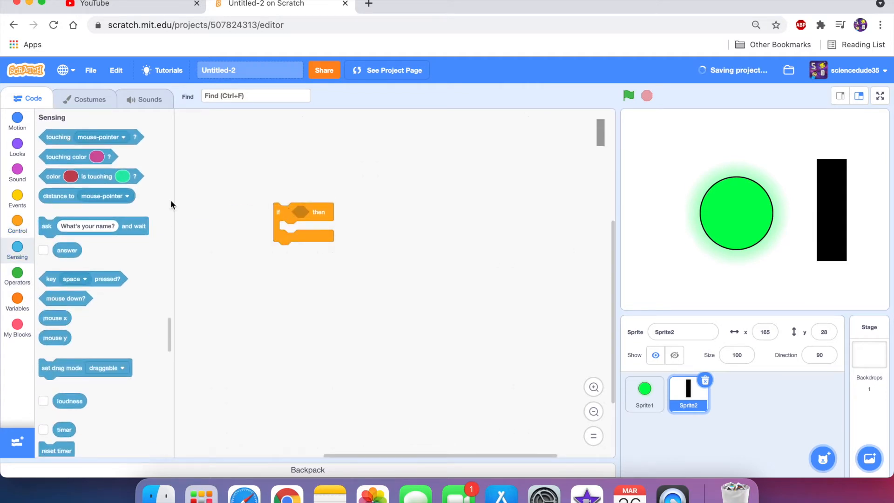
drag(70, 142, 269, 259)
click(298, 256)
click(281, 320)
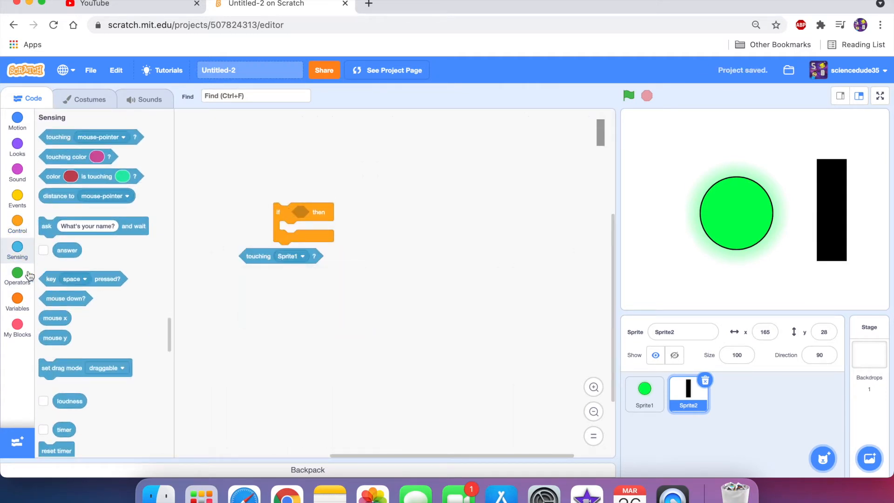
Put the touching Sprite1 condition into the first slot of an "and" operator, and fit the operator into the if block's condition.
click(17, 276)
drag(68, 321, 285, 321)
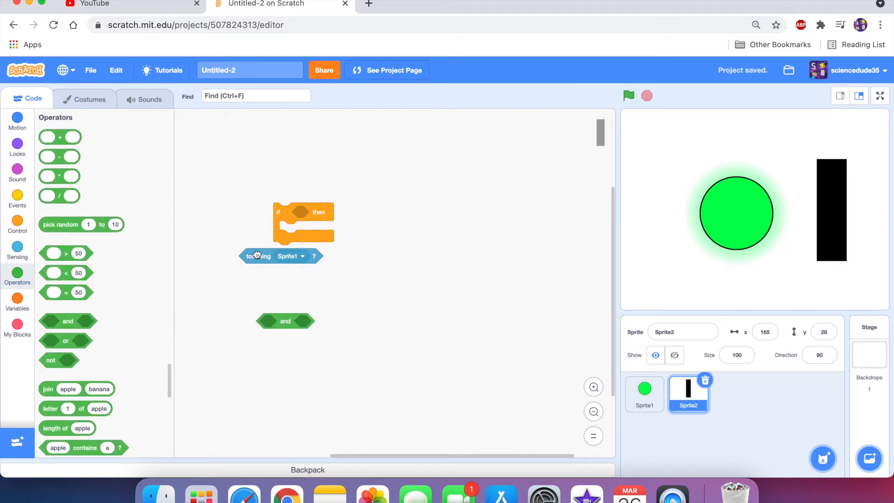
drag(256, 252, 277, 317)
click(105, 103)
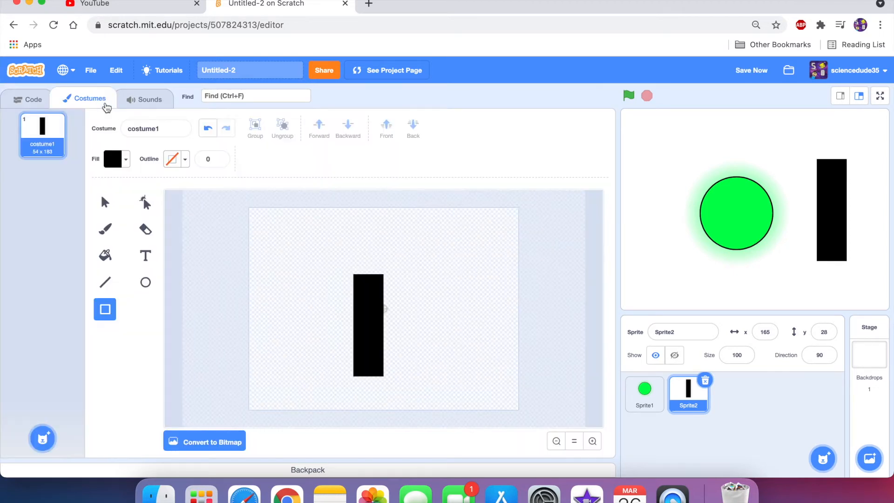
click(644, 389)
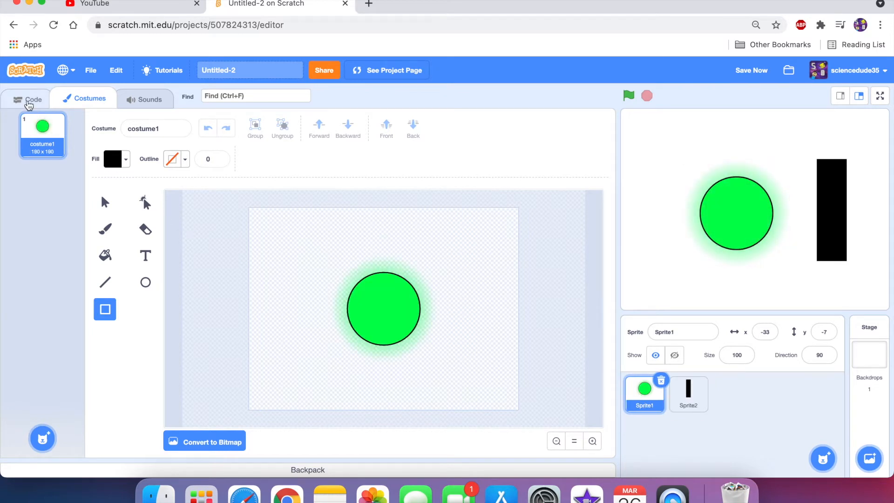
click(29, 99)
click(688, 393)
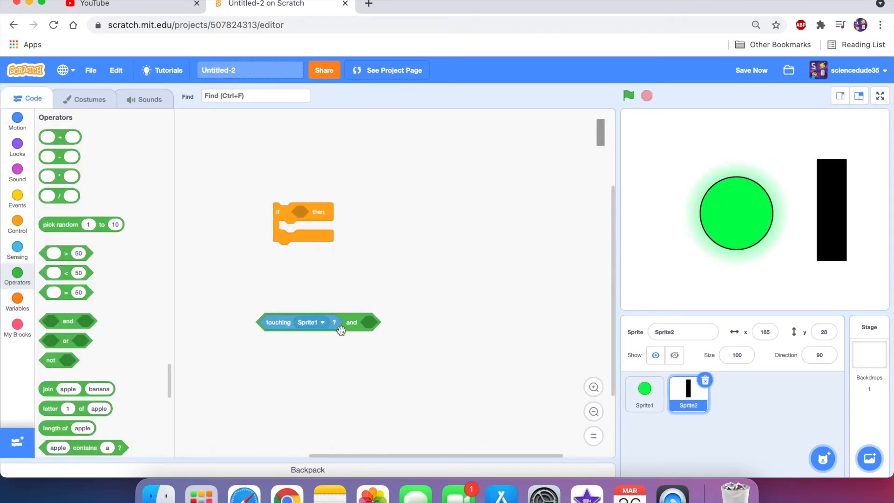
click(18, 252)
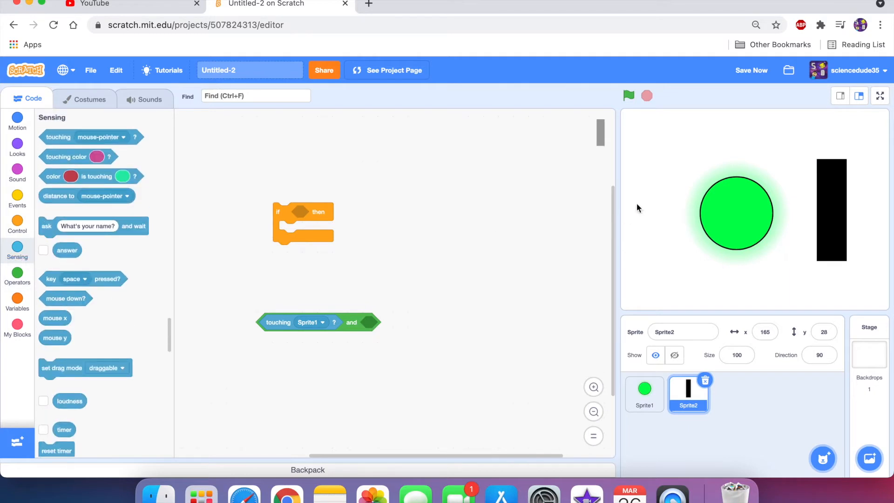
drag(352, 322, 379, 205)
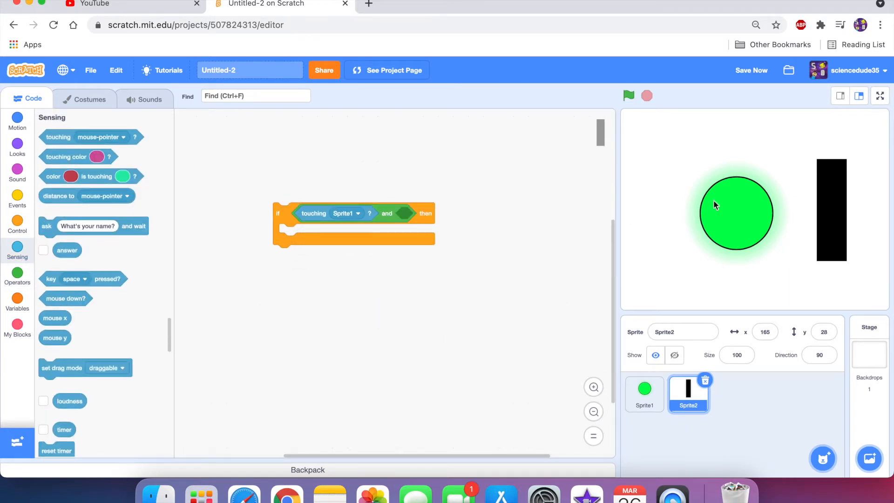
Fill the second slot of the "and" operator with a touching color condition, sampling the green of the circle on the stage.
drag(79, 158, 452, 214)
click(452, 214)
click(454, 347)
click(748, 210)
click(585, 202)
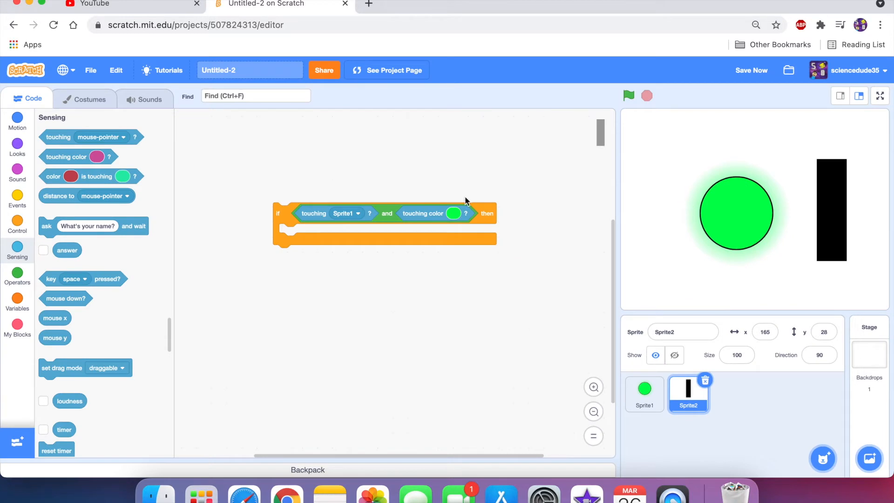
Place a say "Hello!" block inside the if block and wrap the whole script in a forever loop.
click(17, 222)
scroll(48, 157, up, 10)
drag(48, 157, 291, 233)
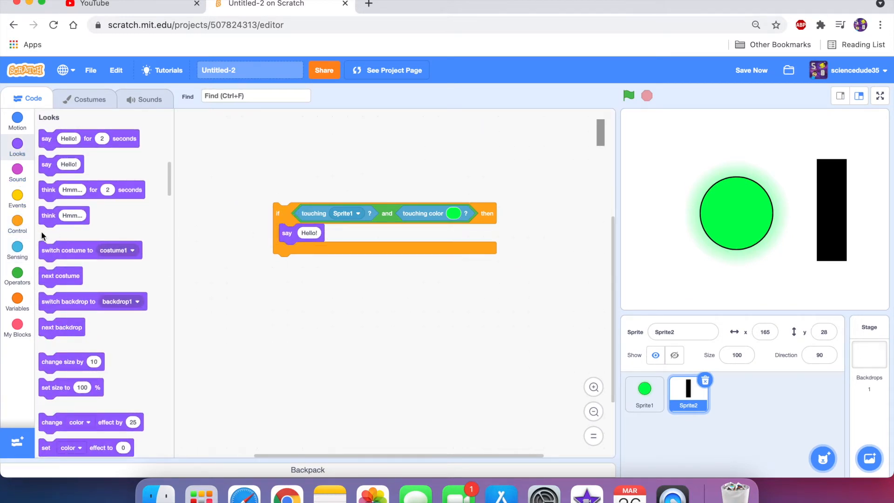
click(17, 222)
drag(62, 221, 290, 187)
Test the running script by moving the black rectangle over the circle's edge and back out, and stop the project.
click(282, 186)
drag(842, 224, 772, 222)
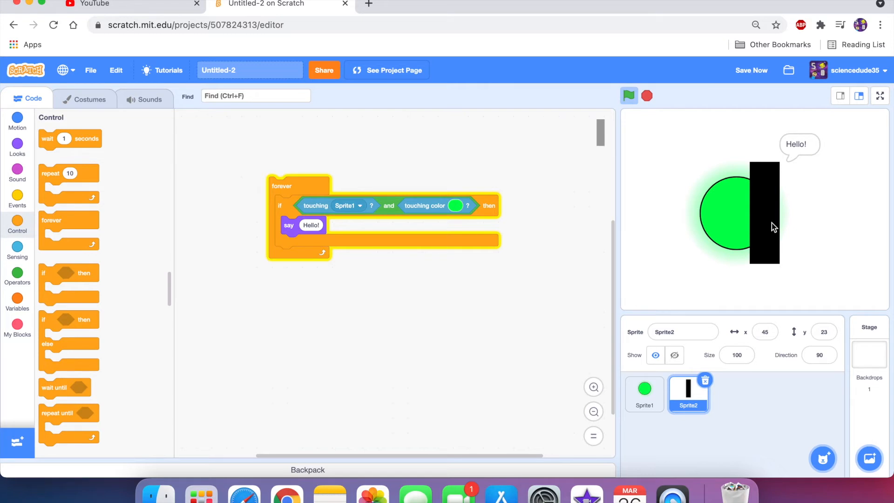
drag(772, 223, 841, 223)
click(646, 96)
Remove the forever script from Sprite2's code and delete Sprite2.
drag(285, 180, 27, 177)
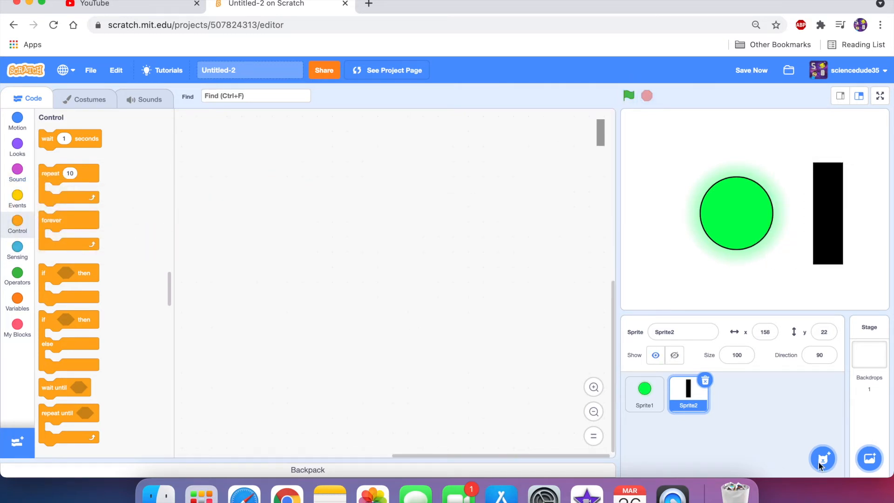
click(706, 381)
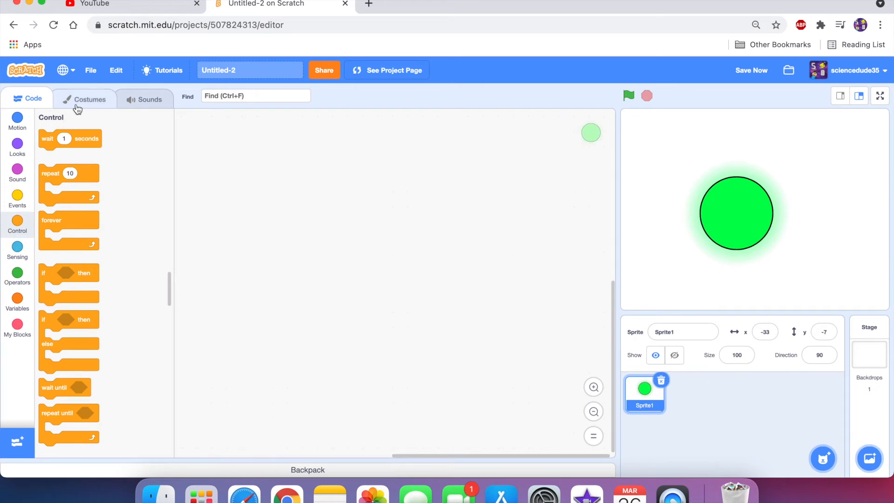
Create a blank painted costume for Sprite1 and set the fill to cyan with color about 53, saturation 100 and brightness 100.
click(77, 104)
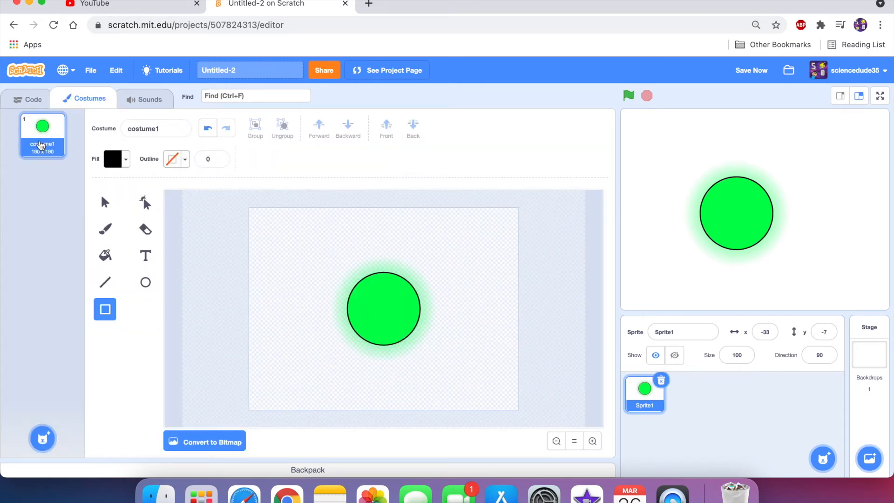
mouse_move(43, 438)
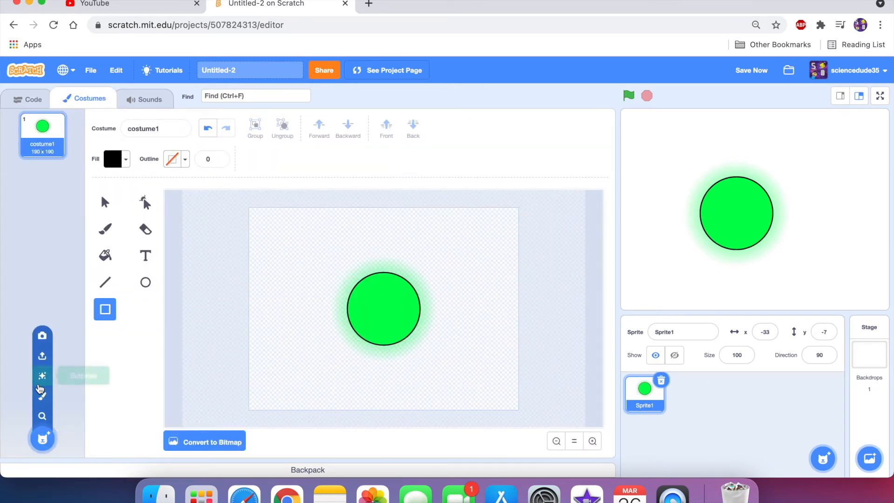
click(42, 397)
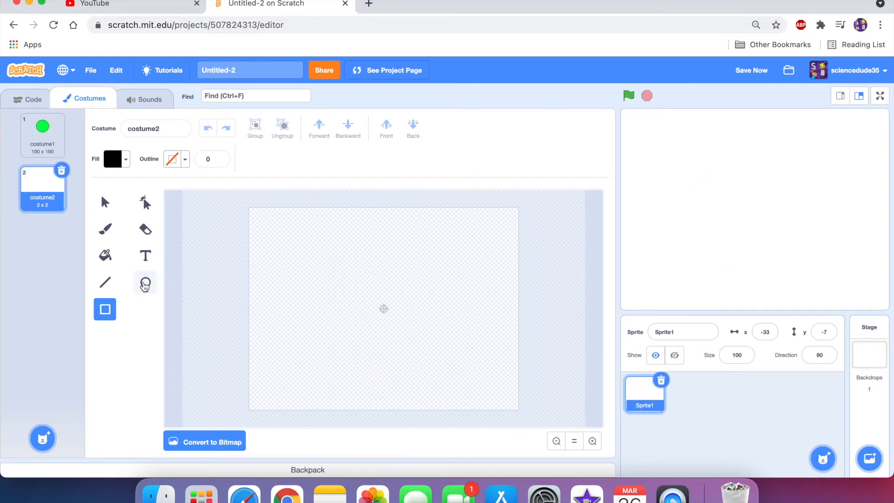
click(146, 282)
click(125, 159)
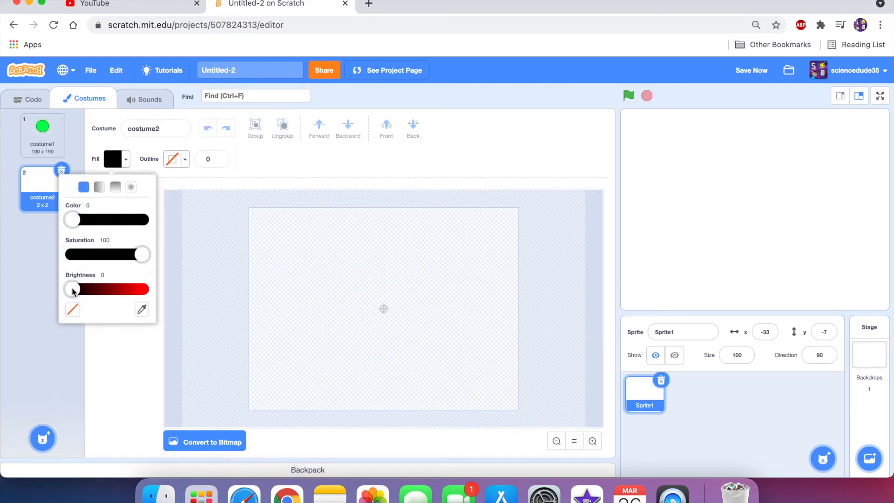
drag(73, 290, 214, 292)
drag(81, 225, 108, 222)
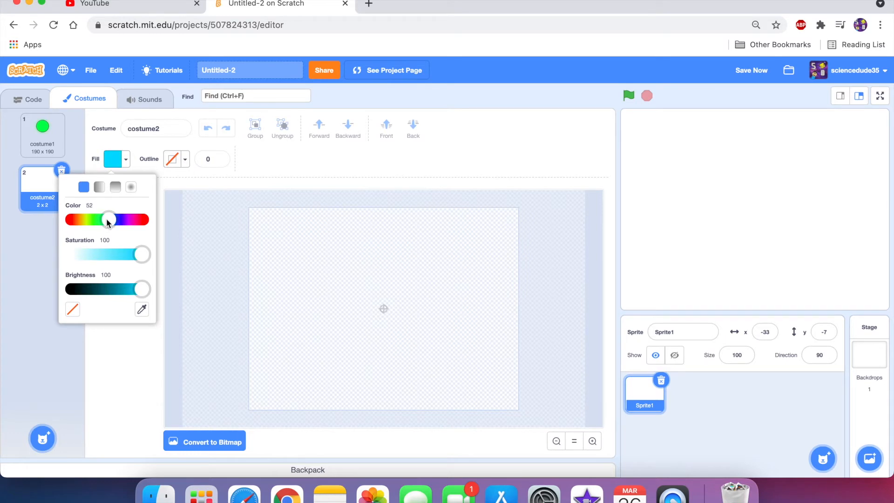
Draw a cyan square about 108 x 108 without outline and center it on the canvas.
click(363, 300)
key(r)
mouse_move(357, 285)
mouse_down()
mouse_move(415, 323)
mouse_move(417, 345)
mouse_up()
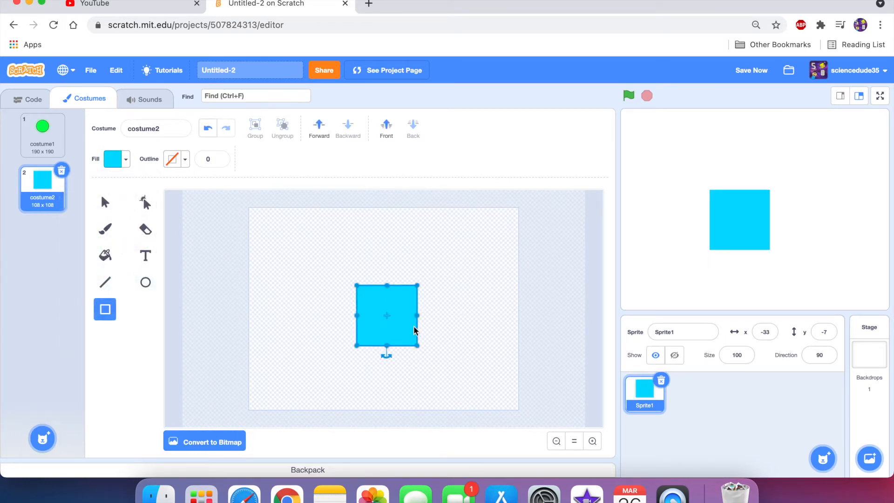
click(104, 202)
click(396, 322)
drag(396, 321, 392, 315)
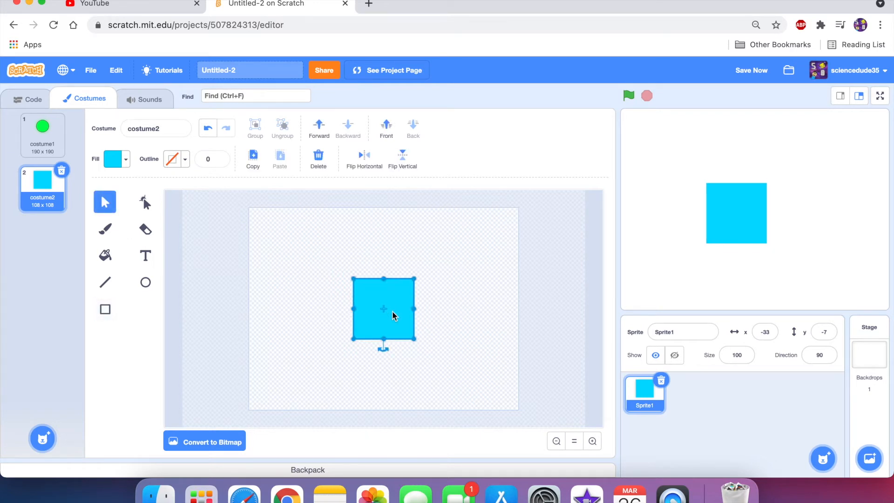
Duplicate the cyan square to its right and turn the centered original black with brightness 0.
alt+drag(393, 315, 469, 321)
click(378, 307)
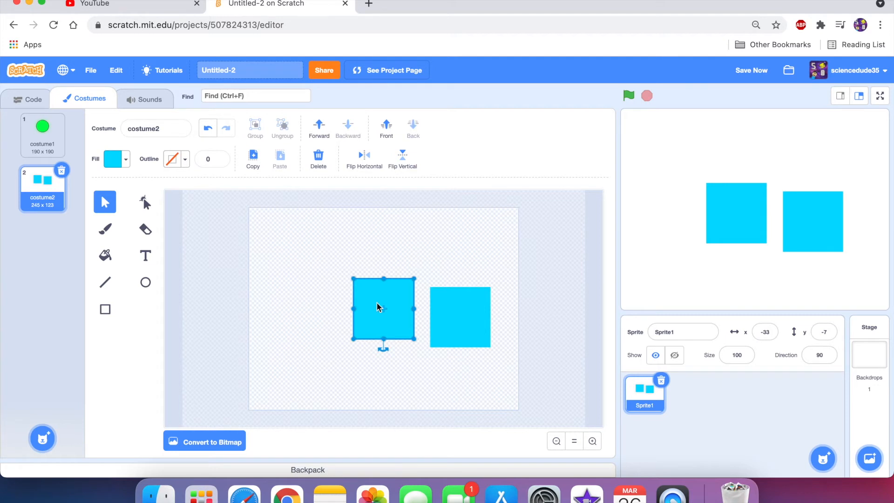
click(123, 158)
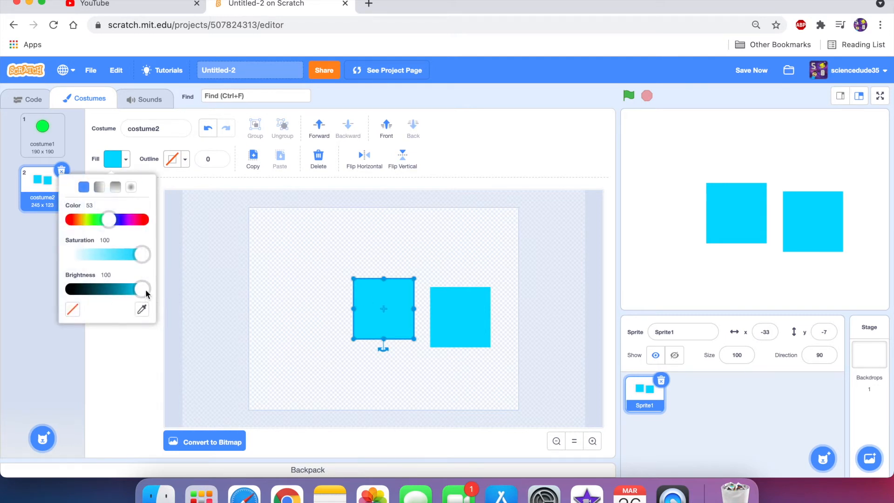
drag(146, 292, 1, 294)
click(278, 259)
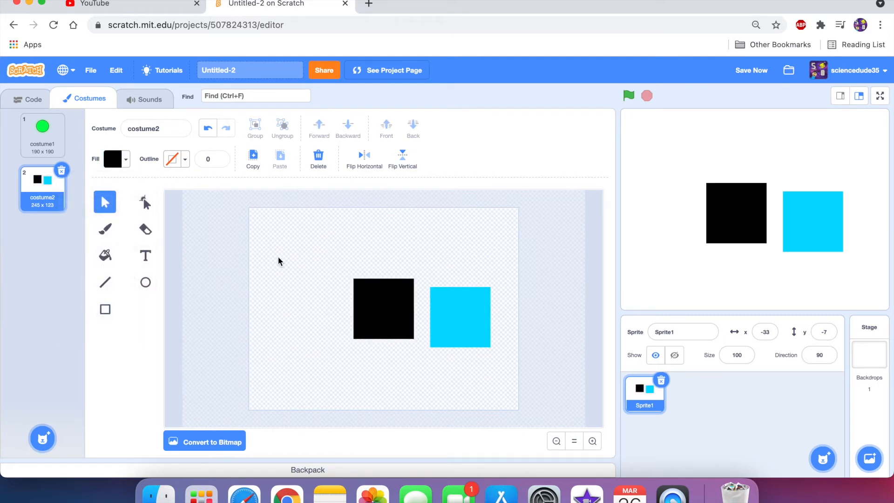
Lay the cyan square over the black one, offset slightly down and right so the costume measures about 113 x 113.
drag(479, 315, 402, 311)
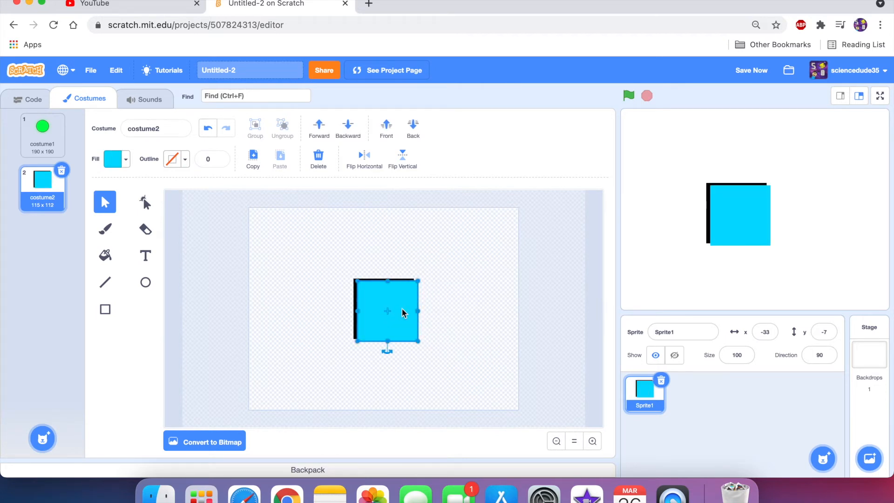
click(378, 252)
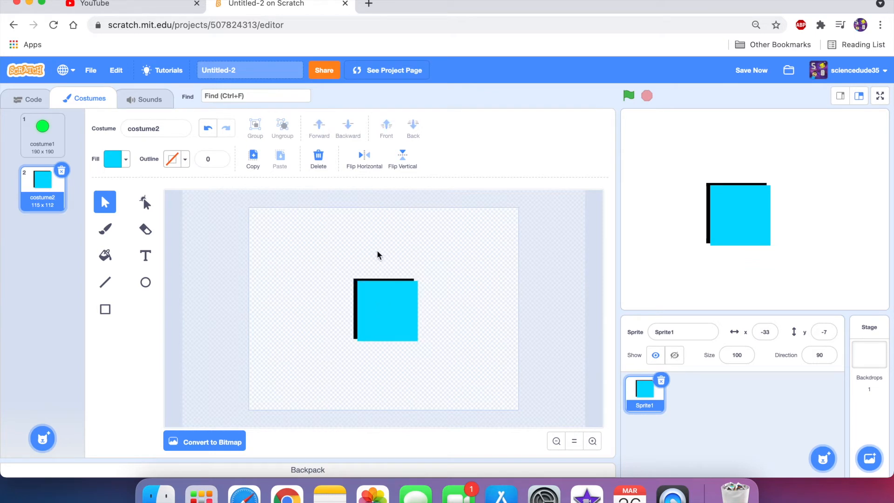
click(389, 310)
click(356, 265)
mouse_move(379, 308)
mouse_down()
mouse_move(371, 306)
mouse_move(380, 305)
mouse_up()
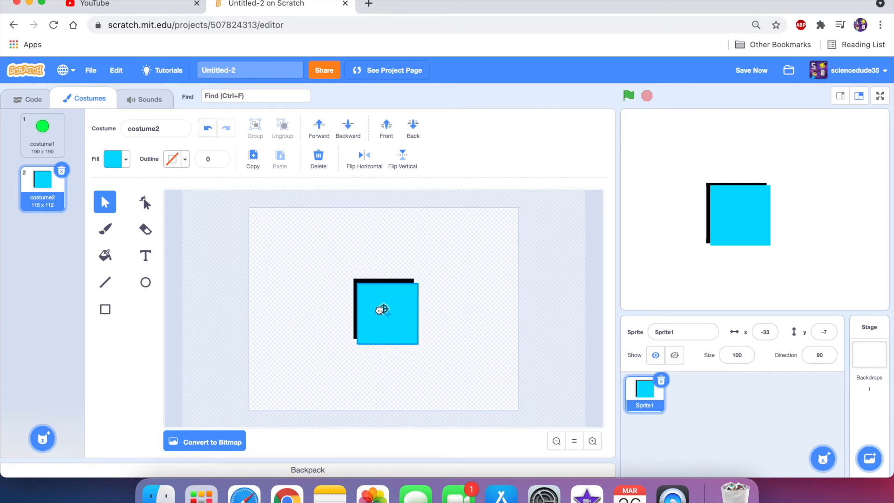
click(362, 261)
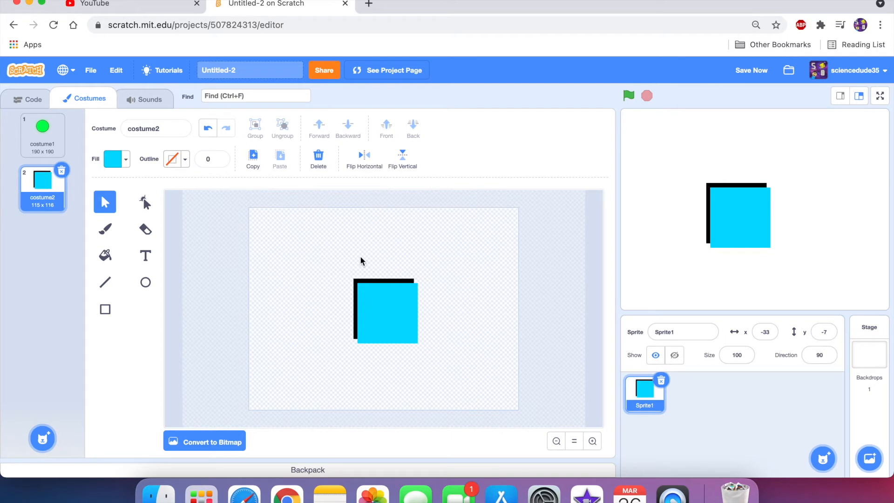
drag(374, 299, 372, 297)
click(369, 260)
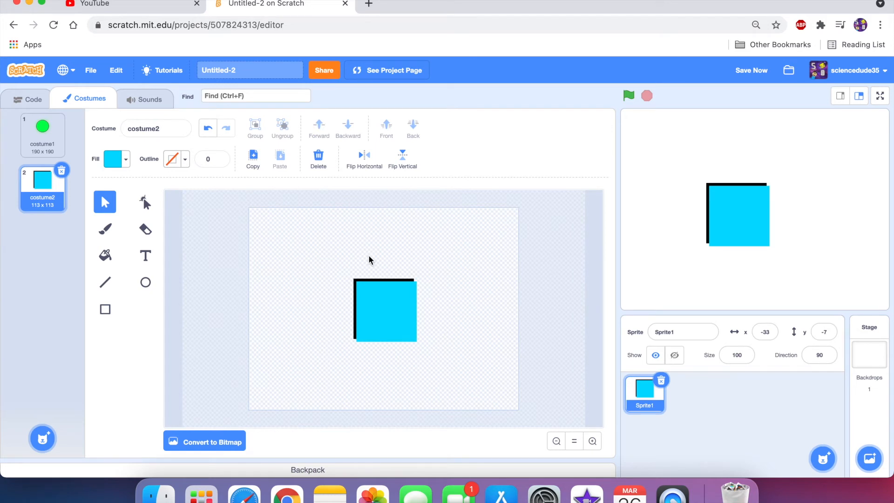
Fine-tune the cyan square's offset over the black square so the costume measures about 112 x 113.
click(592, 441)
click(376, 294)
drag(375, 294, 375, 296)
click(376, 247)
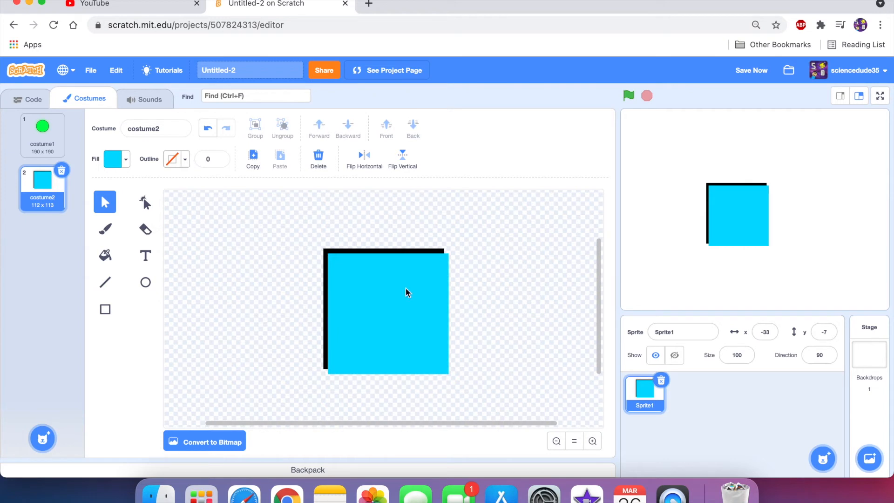
click(592, 441)
click(575, 443)
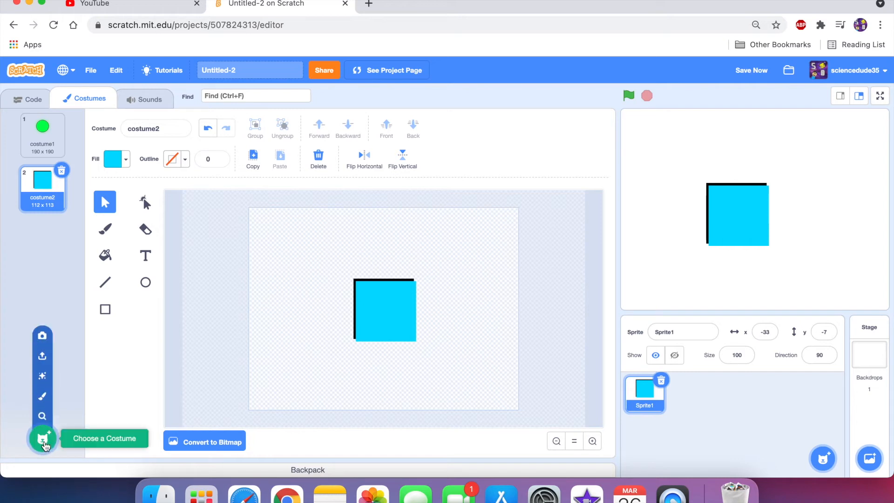
Paint a new costume with a centered orange square (color 12) about 144 x 144, without outline.
click(43, 391)
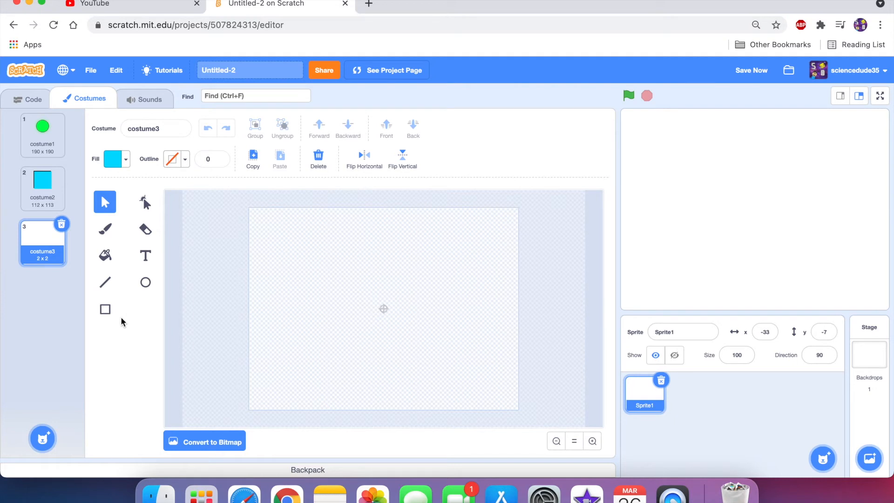
click(105, 309)
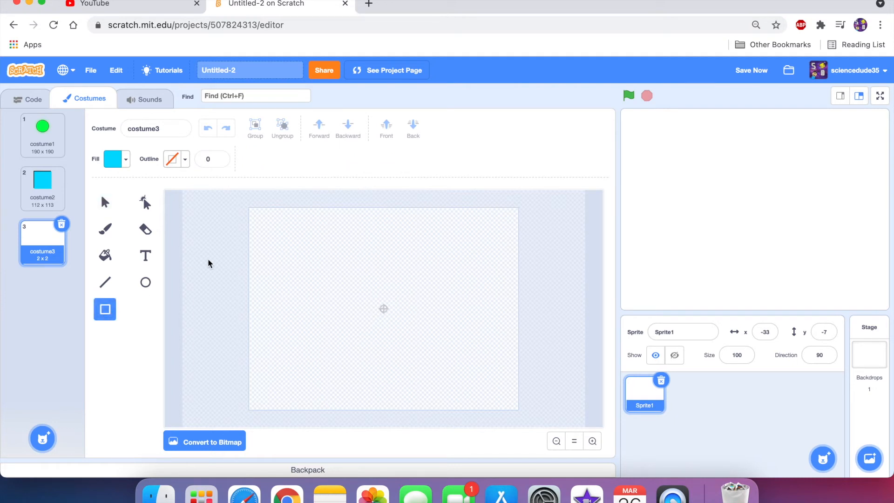
click(124, 161)
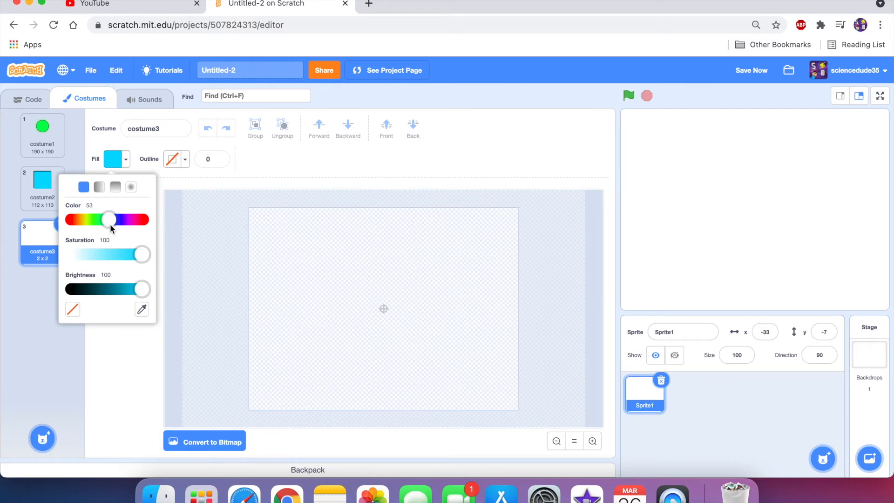
drag(109, 219, 71, 219)
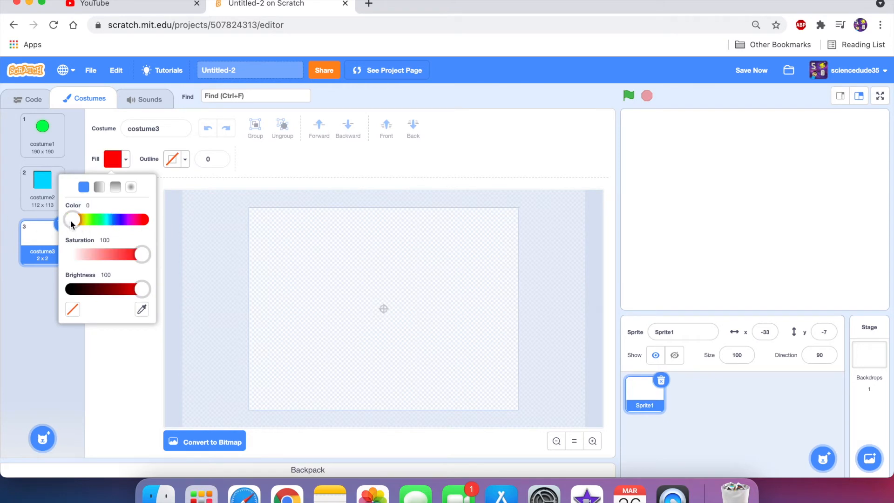
drag(74, 220, 82, 219)
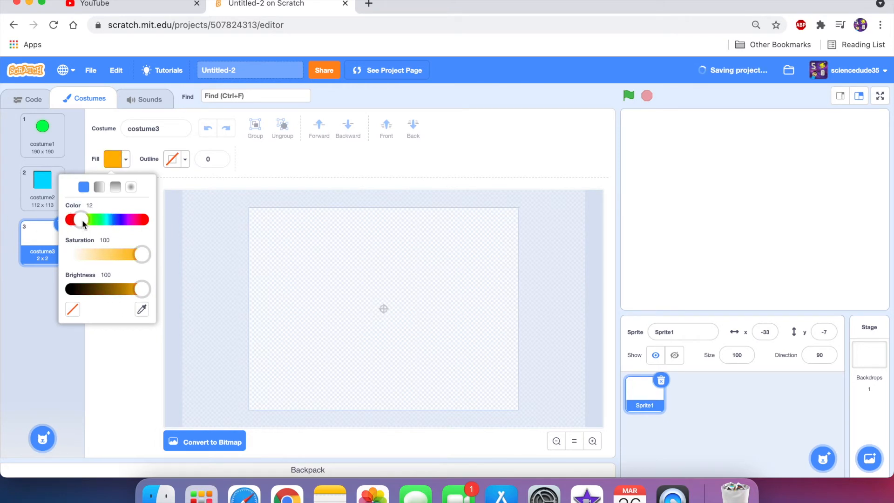
click(280, 267)
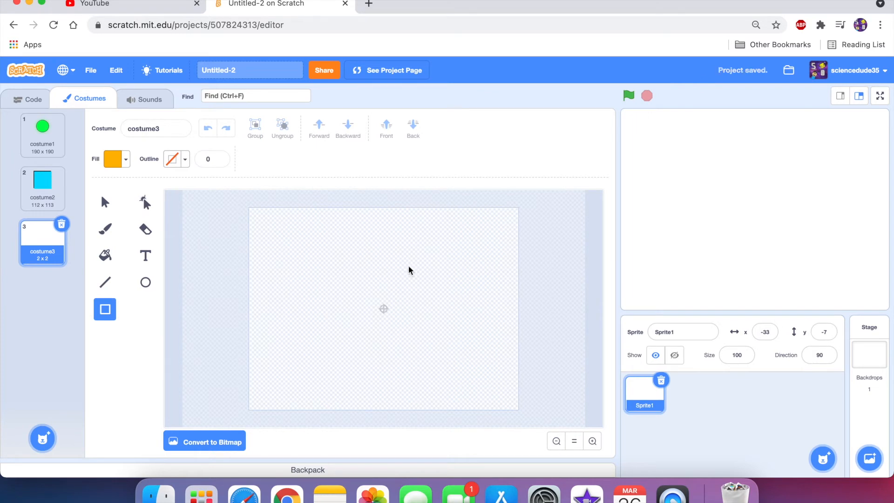
drag(338, 265, 419, 332)
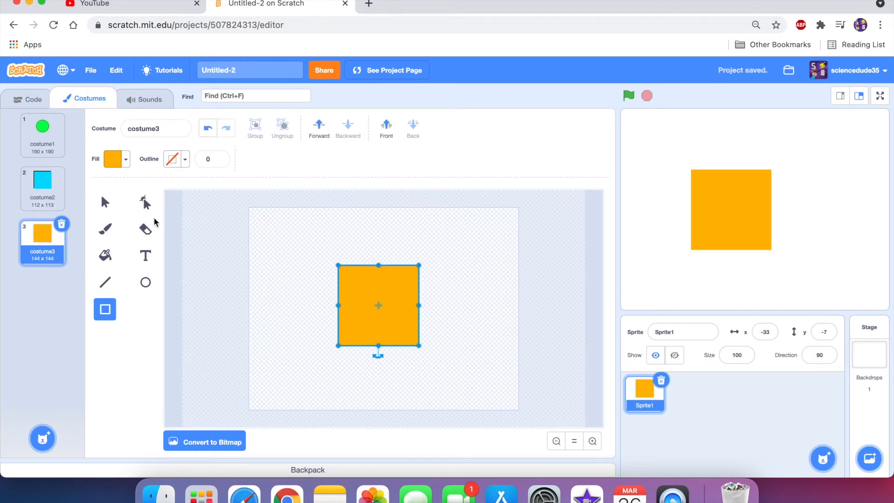
click(105, 202)
click(473, 341)
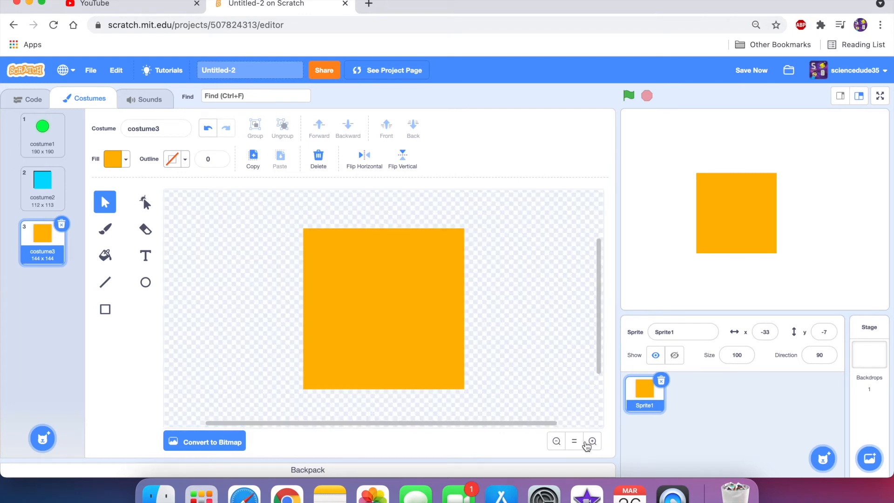
Choose the Eraser tool and set its size to 3.
click(592, 441)
click(593, 441)
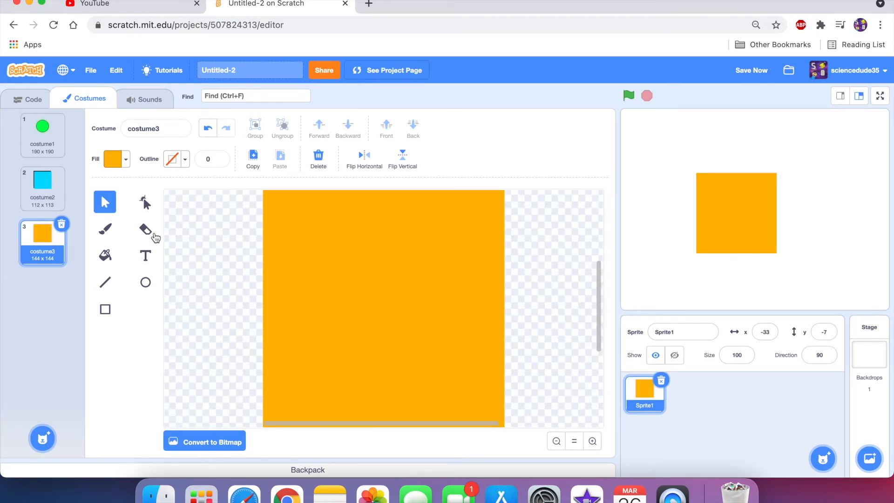
click(147, 233)
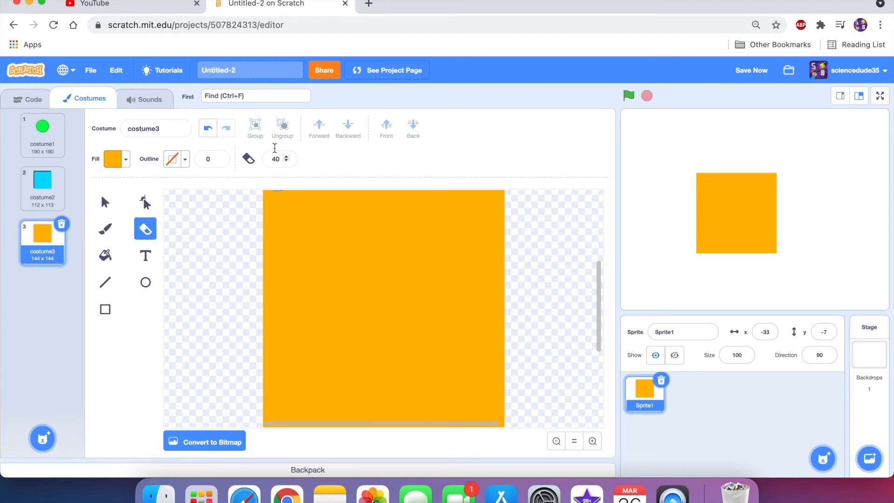
click(280, 159)
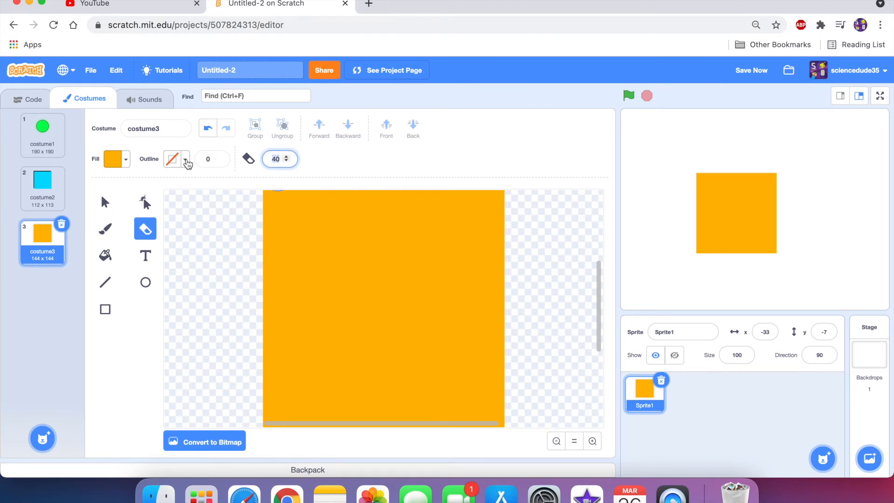
text(3)
key(Return)
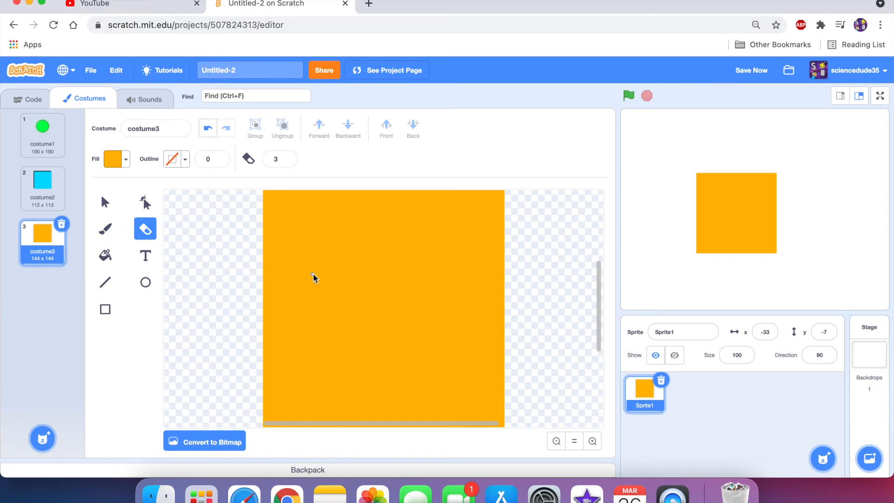
drag(316, 270, 446, 272)
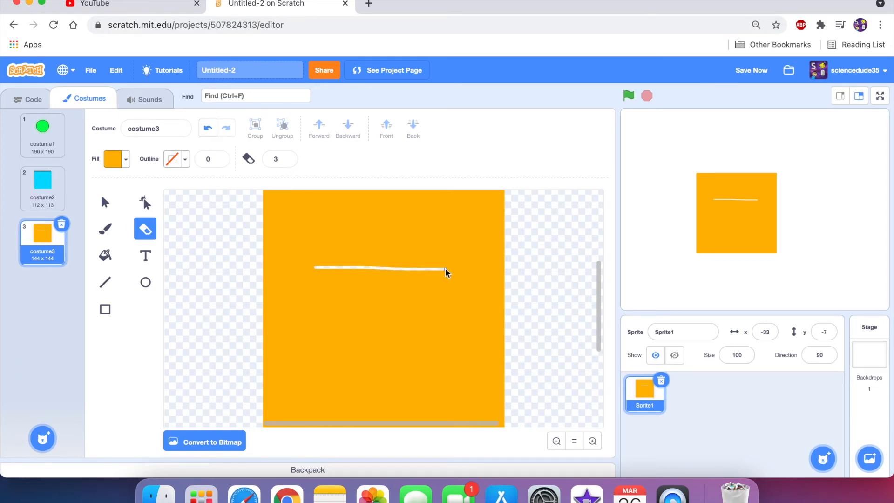
scroll(446, 272, down, 2)
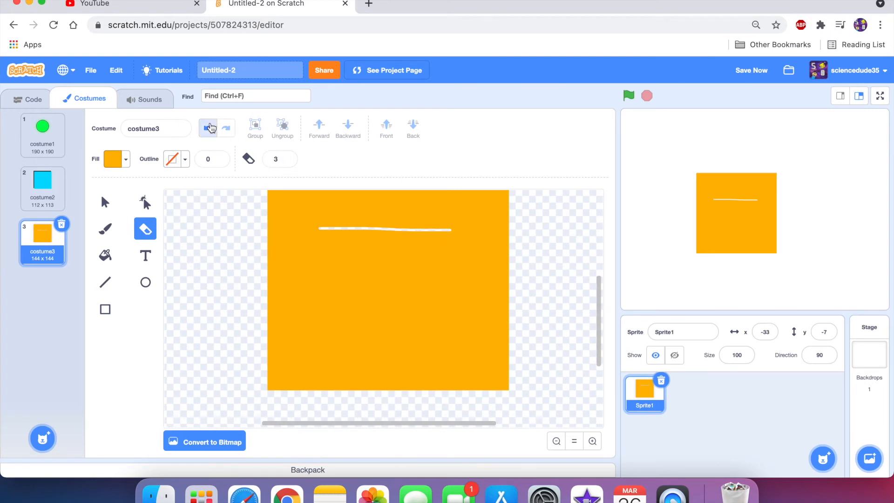
click(208, 128)
scroll(365, 255, up, 4)
scroll(365, 253, down, 1)
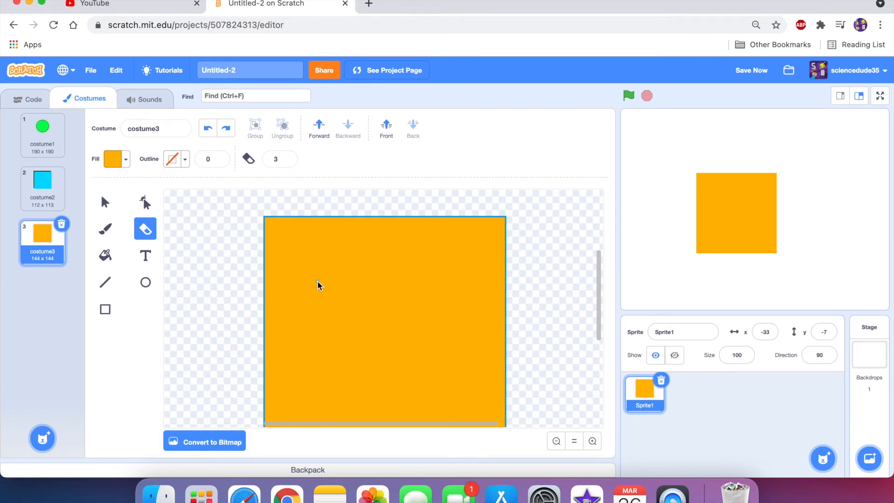
drag(321, 282, 439, 280)
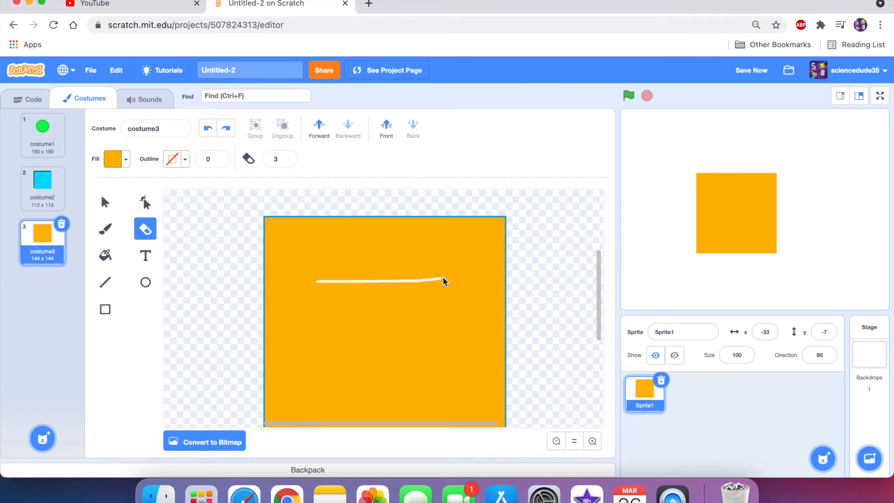
click(209, 129)
Draw a smaller square with a black outline of width 2, centered on the orange square as an erasing guide.
click(105, 309)
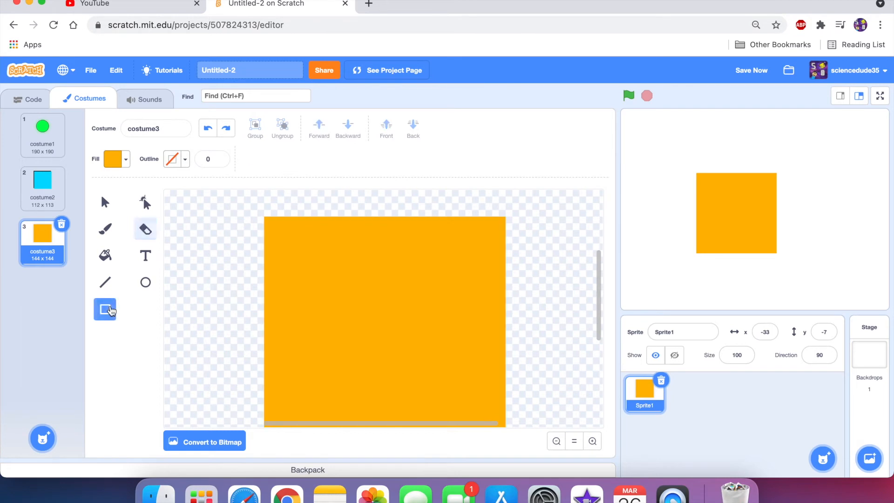
click(219, 159)
click(219, 159)
scroll(325, 286, down, 2)
scroll(325, 285, right, 2)
drag(295, 255, 425, 384)
drag(389, 348, 385, 325)
click(192, 310)
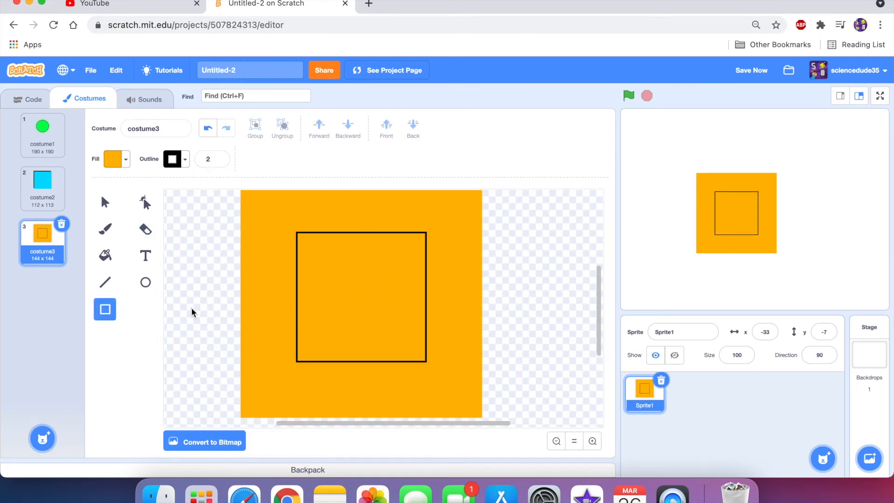
Erase a closed path around the outlined guide square and delete the cut-out pieces inside it.
scroll(564, 299, up, 1)
click(146, 229)
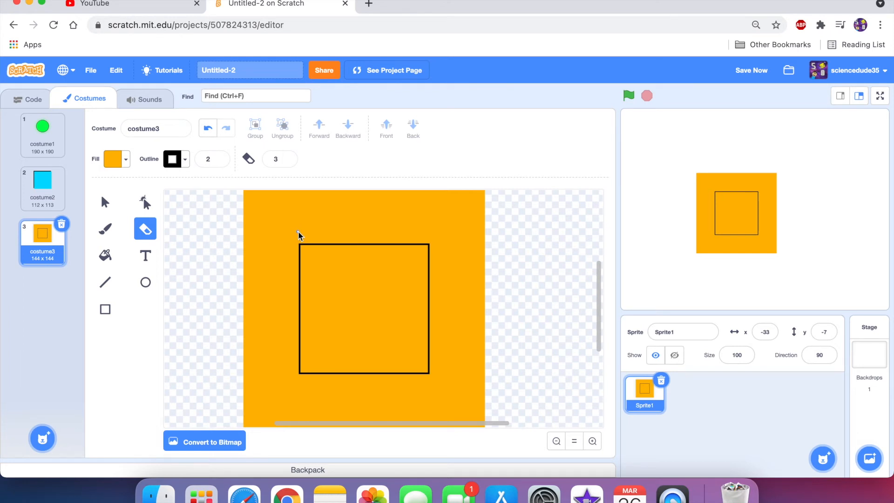
mouse_move(298, 232)
mouse_down()
mouse_move(434, 237)
mouse_move(438, 388)
mouse_move(287, 384)
mouse_move(287, 242)
mouse_move(309, 235)
mouse_up()
click(104, 202)
click(365, 278)
key(Delete)
click(365, 274)
key(Delete)
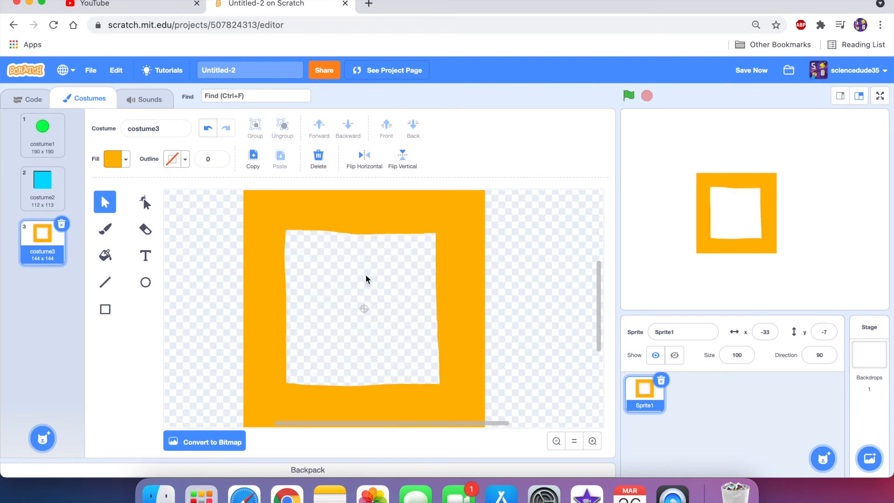
Reshape the opening by deleting the surplus points along its upper edge, keeping the upper-left corner point.
click(146, 202)
click(347, 228)
click(301, 230)
key(Delete)
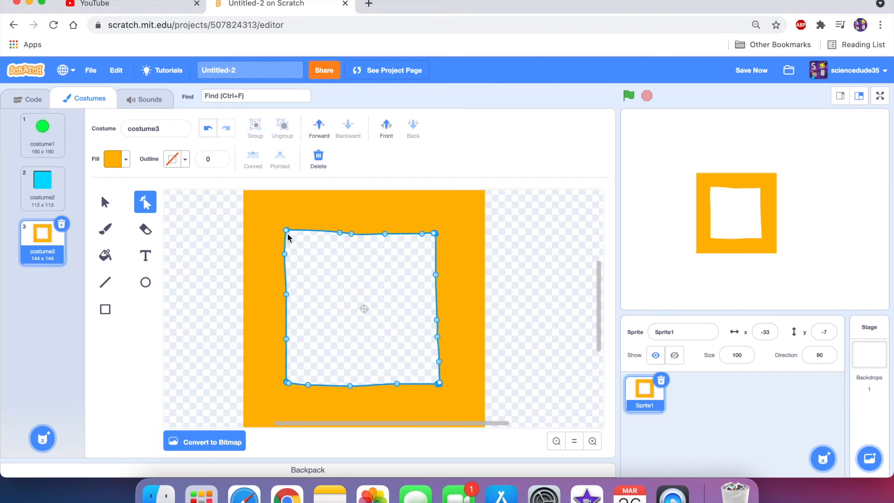
click(287, 230)
click(287, 231)
key(Delete)
click(340, 232)
key(Delete)
click(351, 233)
key(Delete)
click(382, 234)
key(Delete)
click(422, 233)
key(Delete)
Remove the duplicate point at the opening's upper-right corner, keeping one corner point.
click(434, 233)
key(Delete)
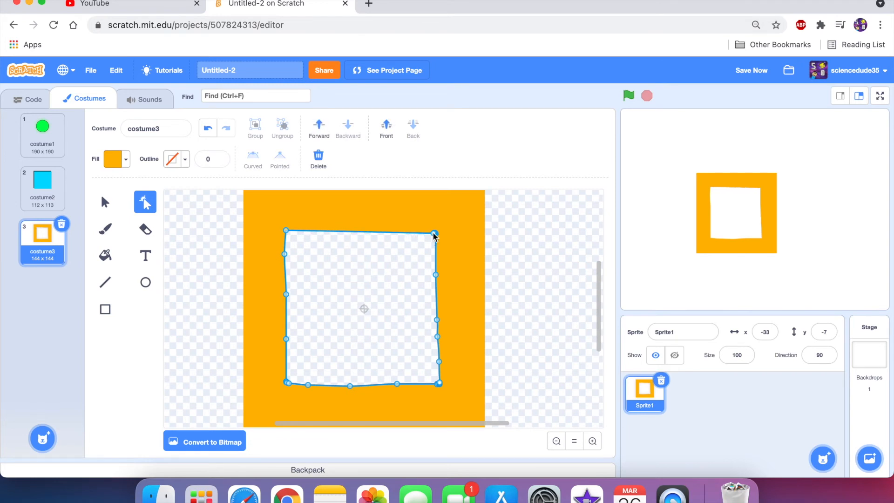
key(Delete)
key(ctrl+z)
click(433, 234)
key(Delete)
click(208, 135)
Delete the surplus points along the opening's right, bottom and left edges so straight sides remain between the corners.
click(436, 275)
key(Delete)
click(437, 320)
key(Delete)
click(438, 336)
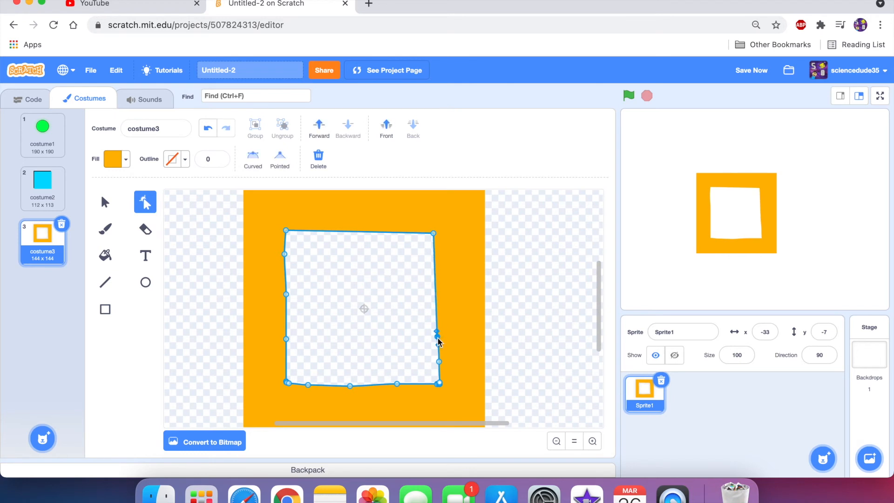
click(439, 361)
shift+click(437, 338)
shift+click(396, 385)
shift+click(350, 386)
shift+click(308, 385)
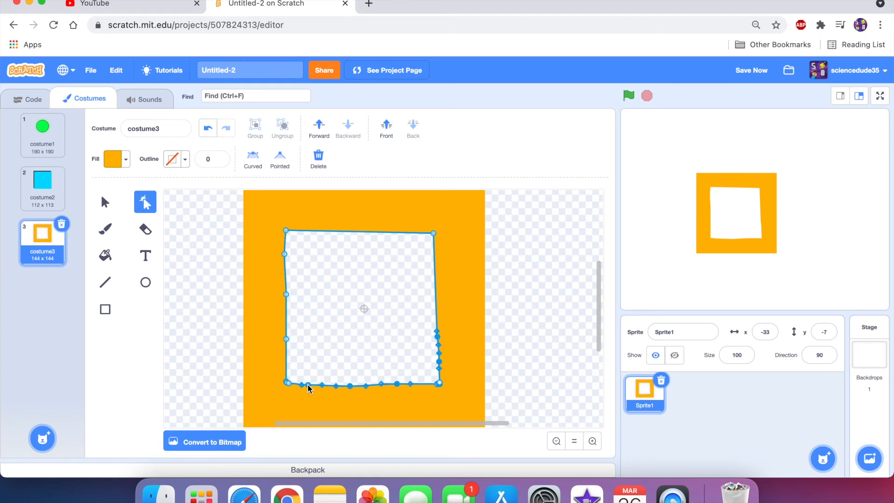
shift+click(285, 339)
shift+click(285, 294)
key(BackSpace)
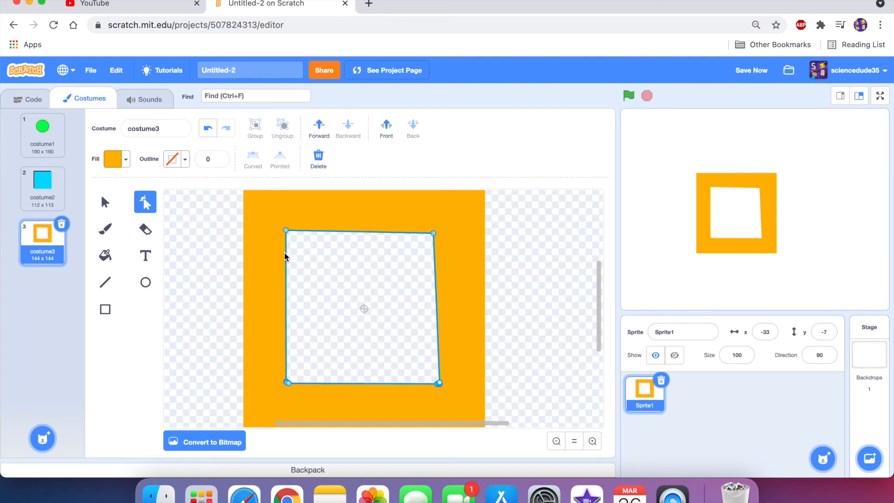
Remove the duplicate points at the opening's two lower corners, leaving a single point at each corner.
double_click(440, 385)
click(440, 384)
double_click(440, 383)
double_click(440, 383)
click(439, 383)
key(Delete)
click(208, 129)
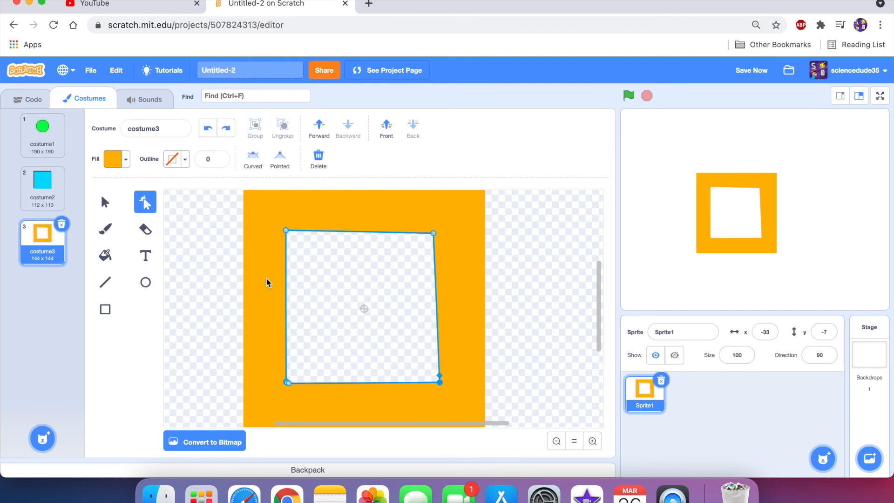
click(287, 382)
click(208, 129)
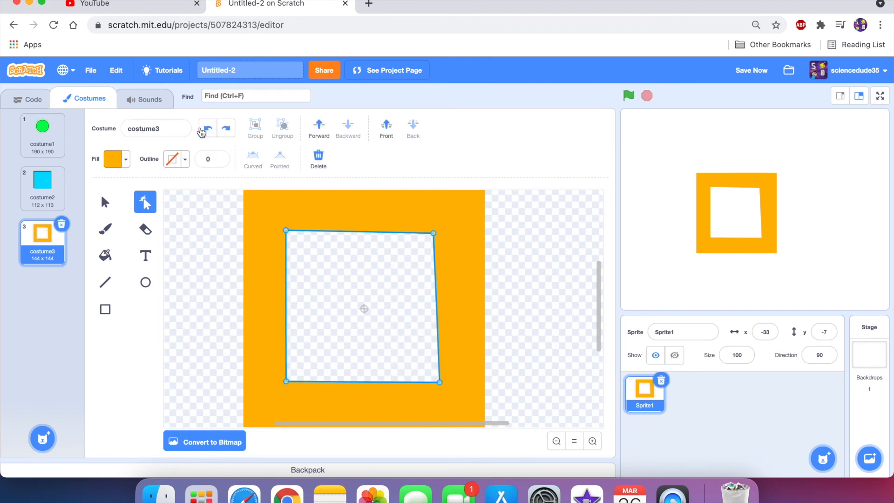
Move the opening's two upper corner points to line up with the lower ones and square off the hole.
drag(434, 238, 439, 235)
drag(287, 231, 286, 232)
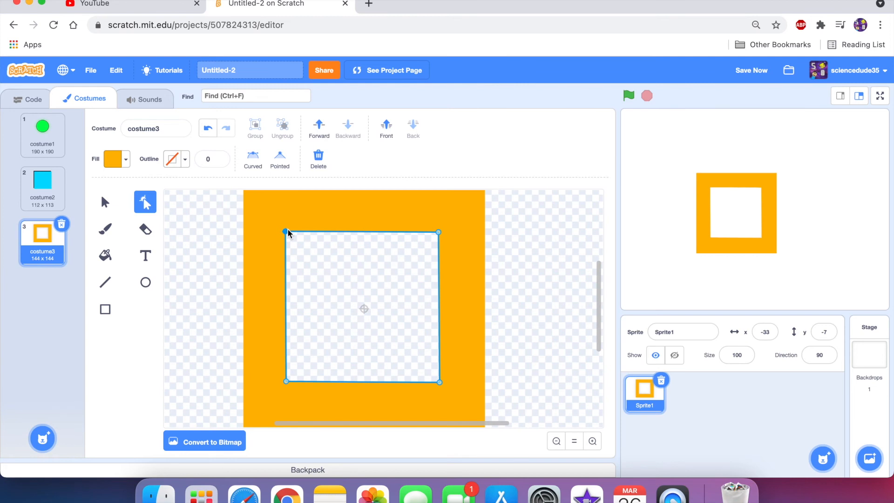
click(484, 278)
click(576, 445)
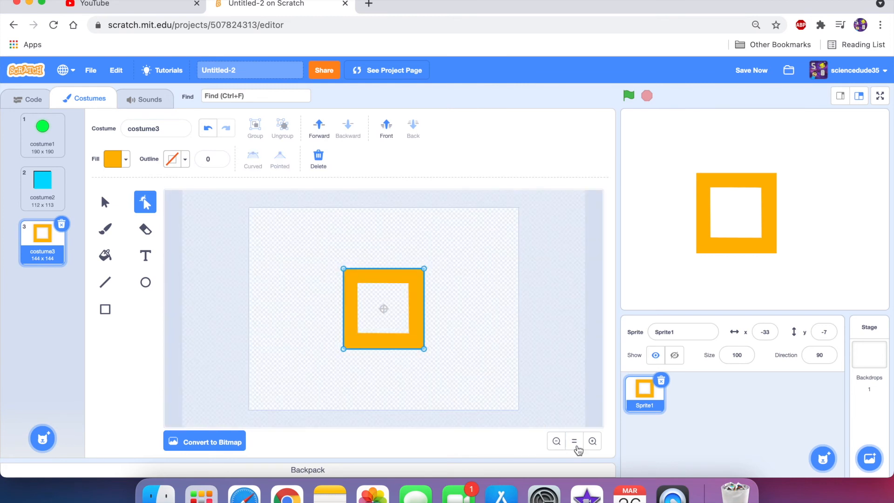
Select and deselect the orange frame to examine its hollow center.
click(105, 201)
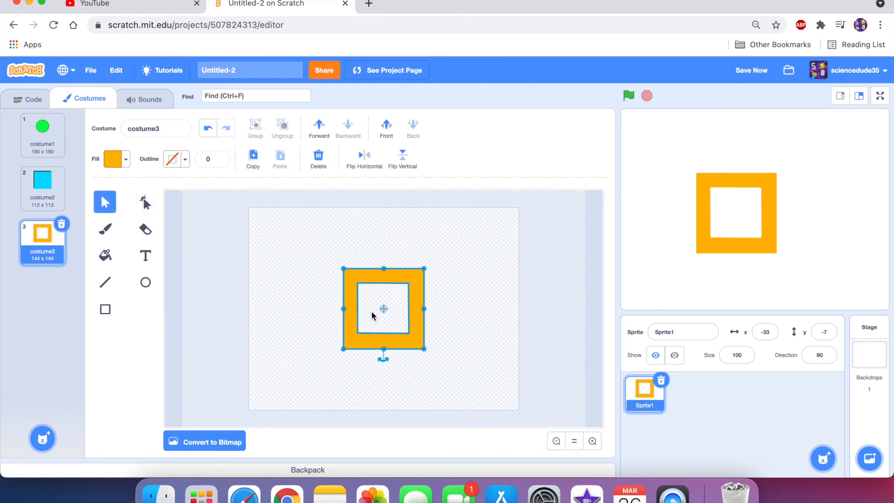
click(326, 267)
click(360, 272)
click(383, 251)
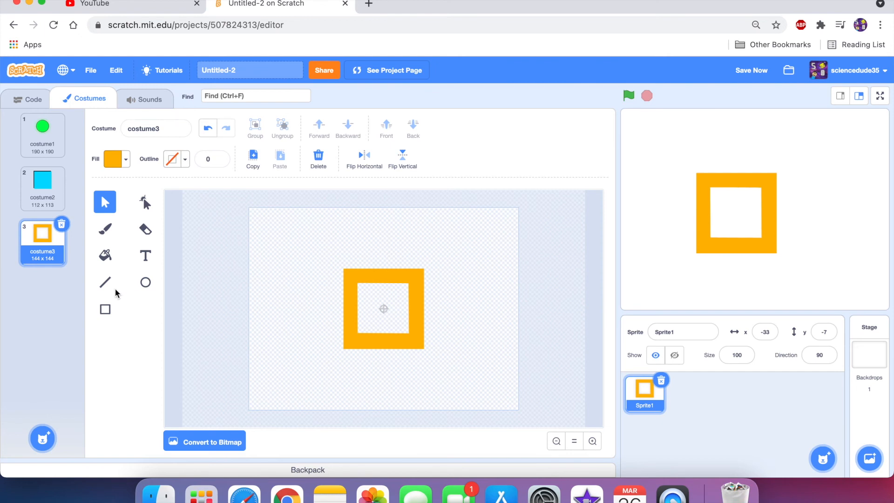
click(378, 275)
click(368, 326)
click(381, 274)
click(380, 253)
Add a blank vector costume and set the fill to a horizontal gradient from purple (color 80) to transparent.
click(42, 398)
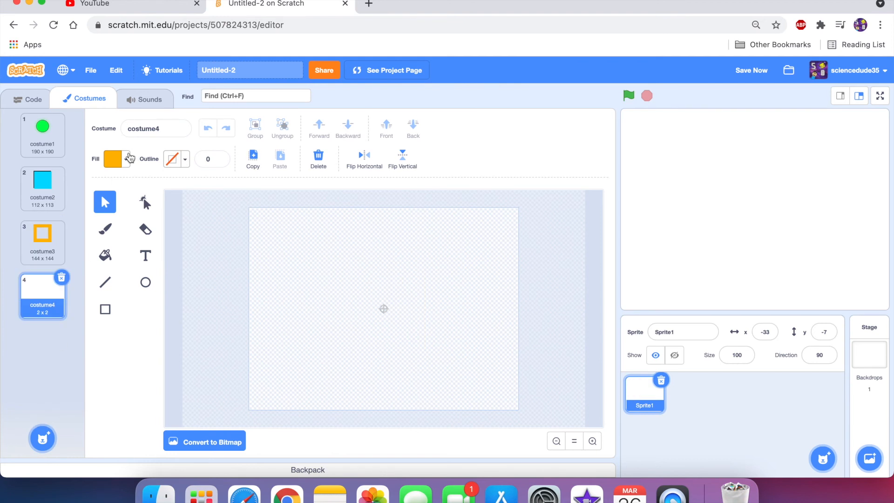
click(126, 159)
drag(80, 219, 125, 222)
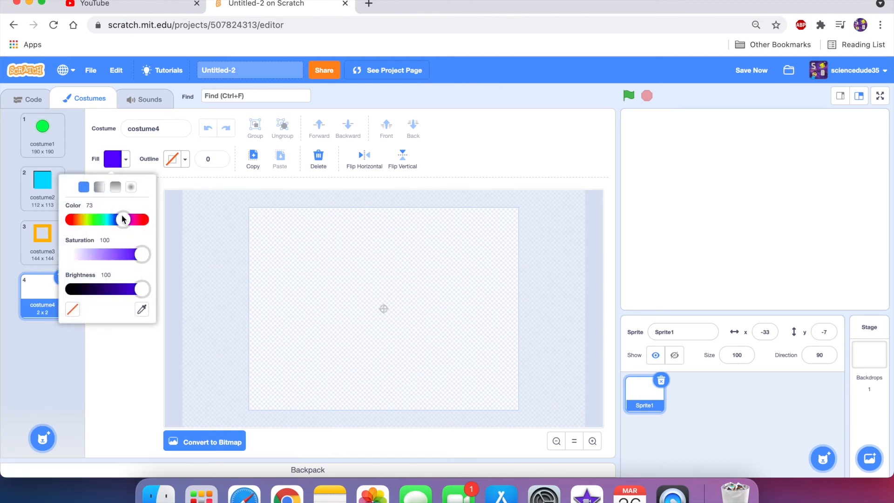
click(126, 219)
drag(126, 219, 128, 220)
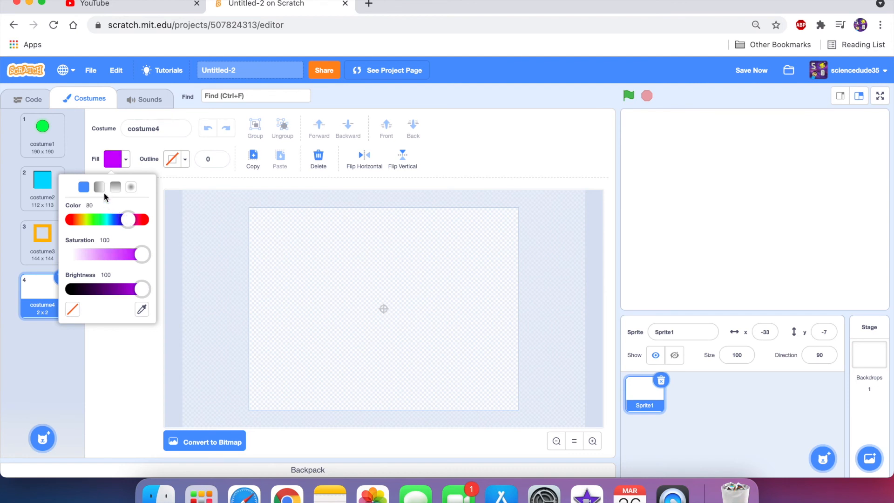
click(98, 187)
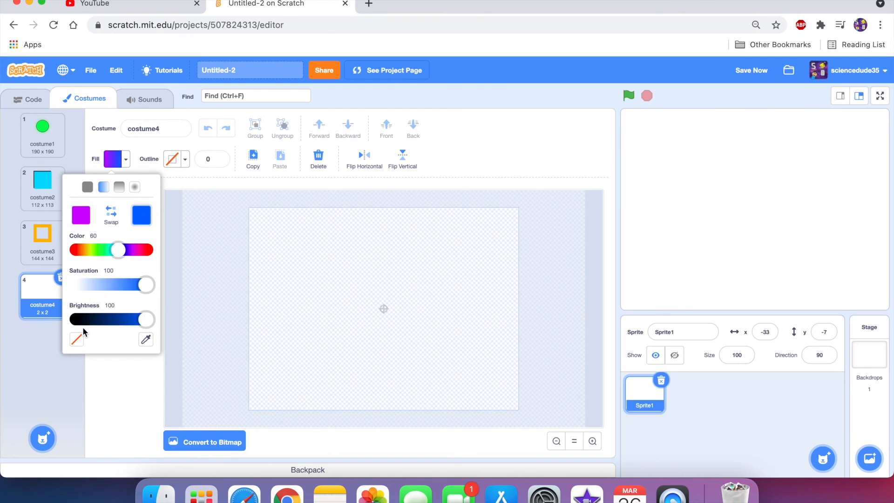
click(77, 339)
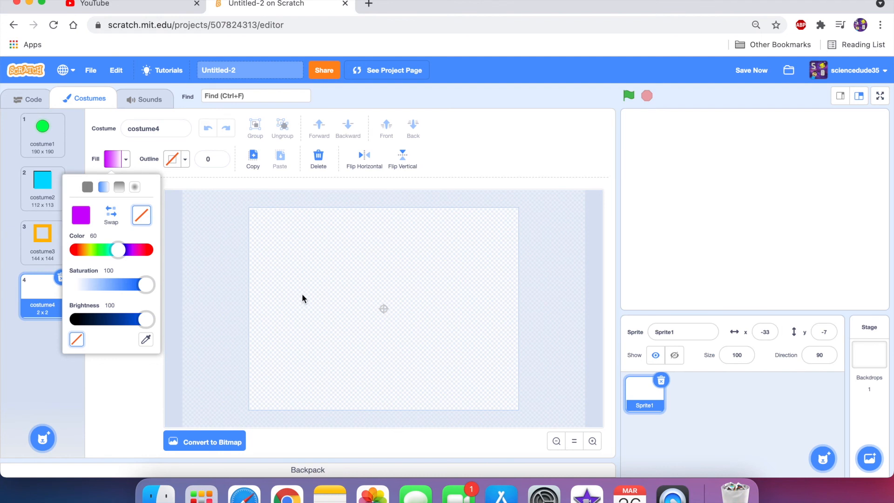
Draw a gradient-filled rectangle about 85 by 97 just beside the canvas center.
drag(306, 285, 335, 320)
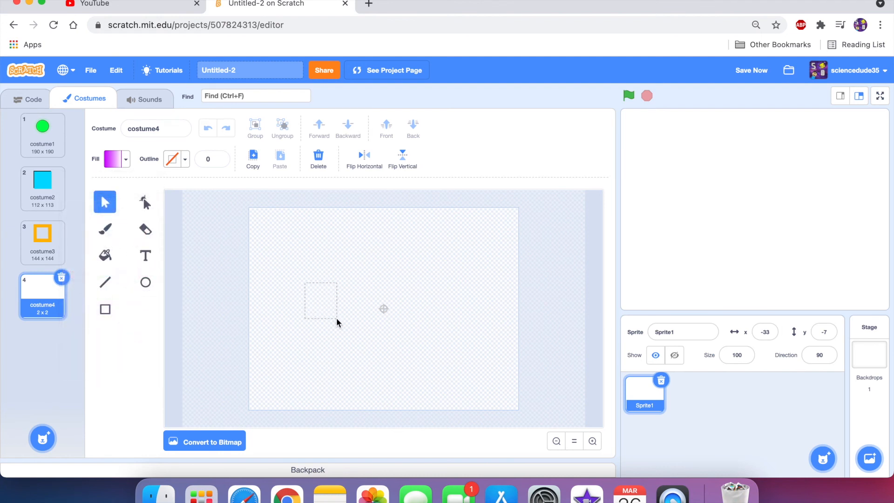
click(105, 310)
drag(336, 283, 383, 336)
click(103, 205)
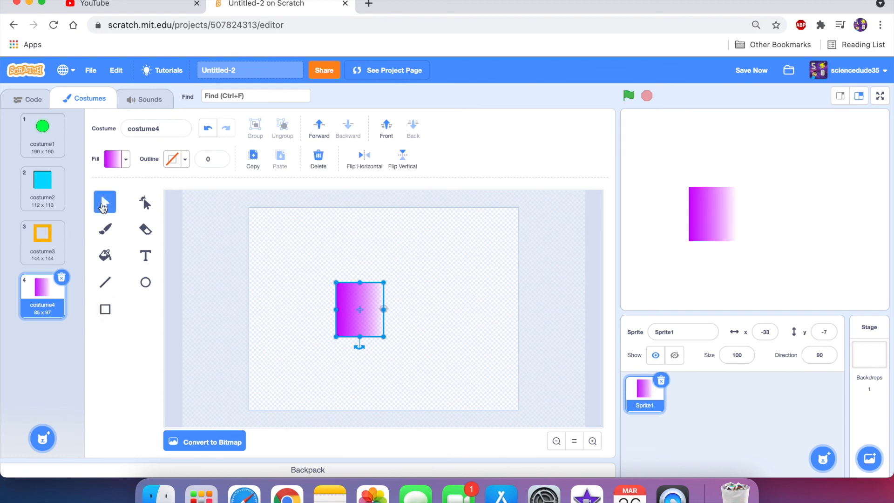
Duplicate the gradient rectangle, flip the copy horizontally and move it up from the original.
key(super+c)
key(super+v)
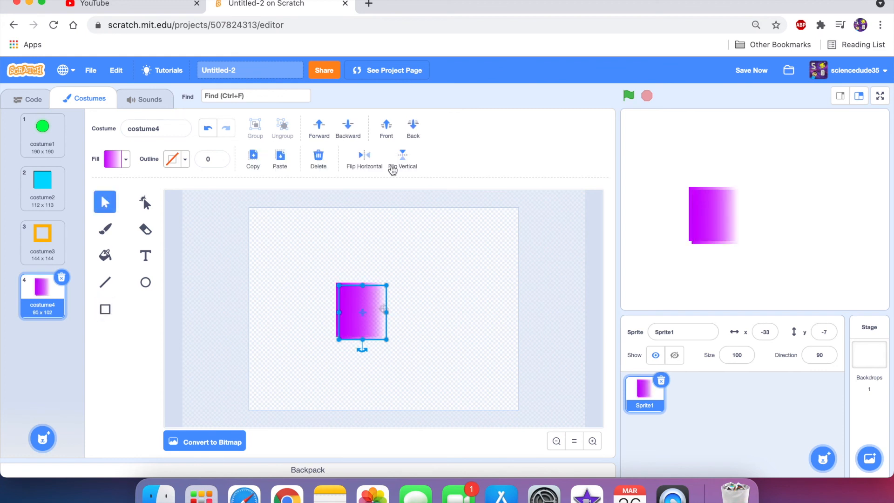
click(366, 160)
drag(368, 306, 381, 255)
Align the original rectangle with its flipped copy so they partly overlap as one band, purple on both sides and lighter in the middle.
key(super+a)
click(362, 303)
click(387, 255)
click(333, 330)
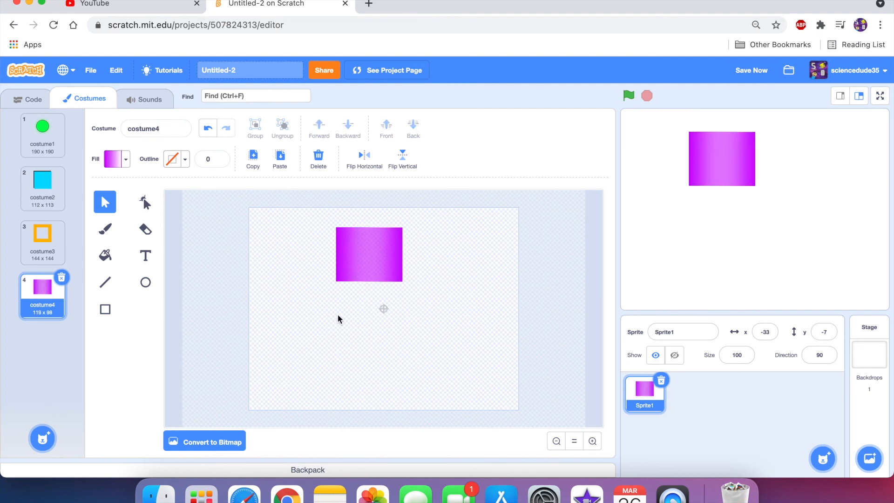
drag(363, 275, 378, 336)
click(375, 249)
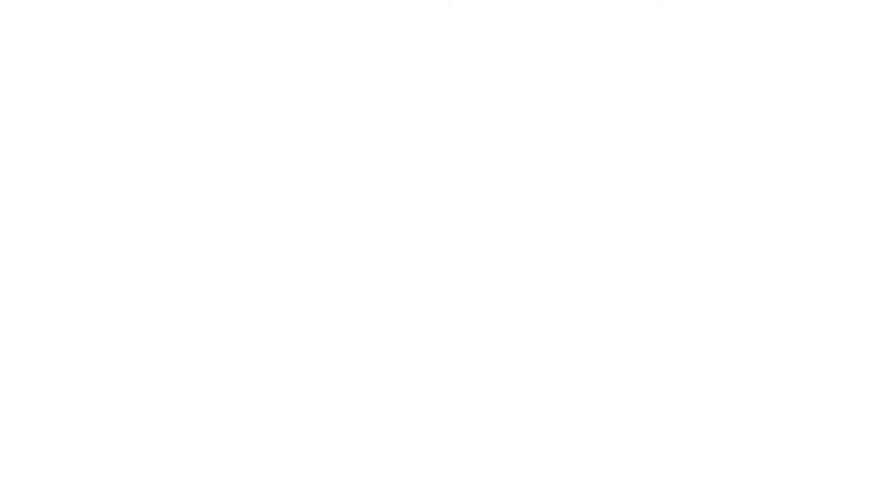